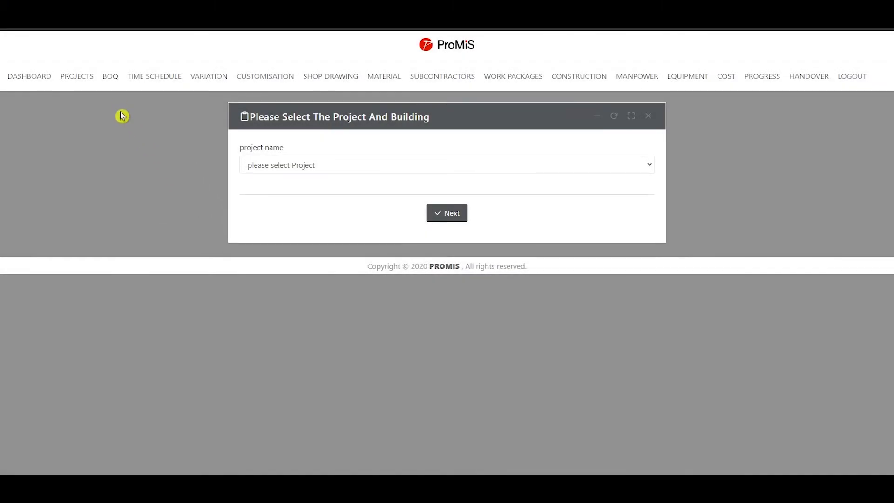
{"action": "left_click", "coordinate": [109, 80]}
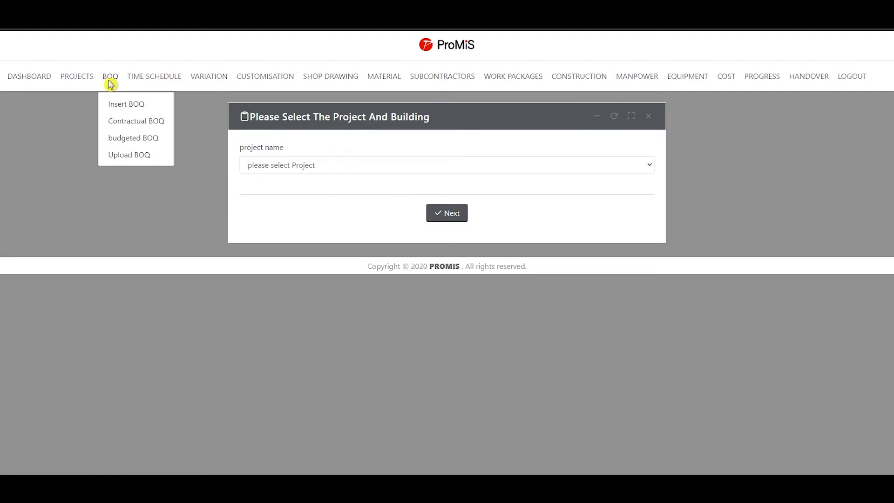
{"action": "mouse_move", "coordinate": [142, 88]}
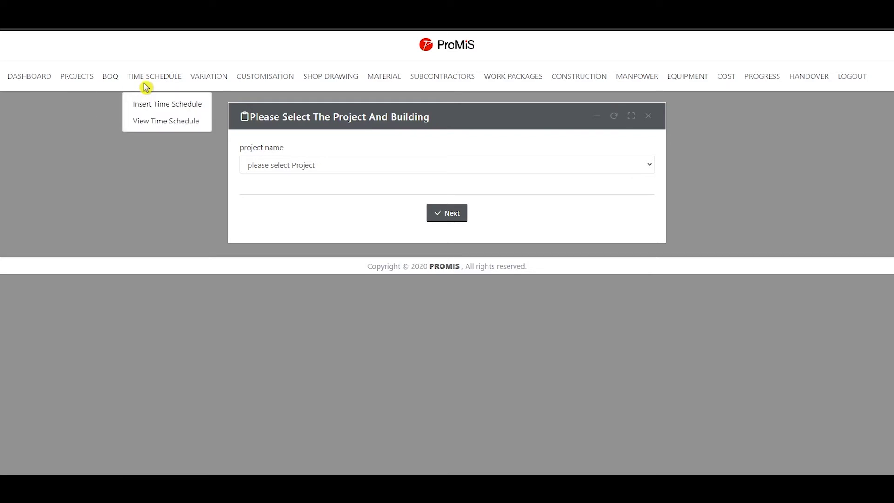
{"action": "mouse_move", "coordinate": [201, 84]}
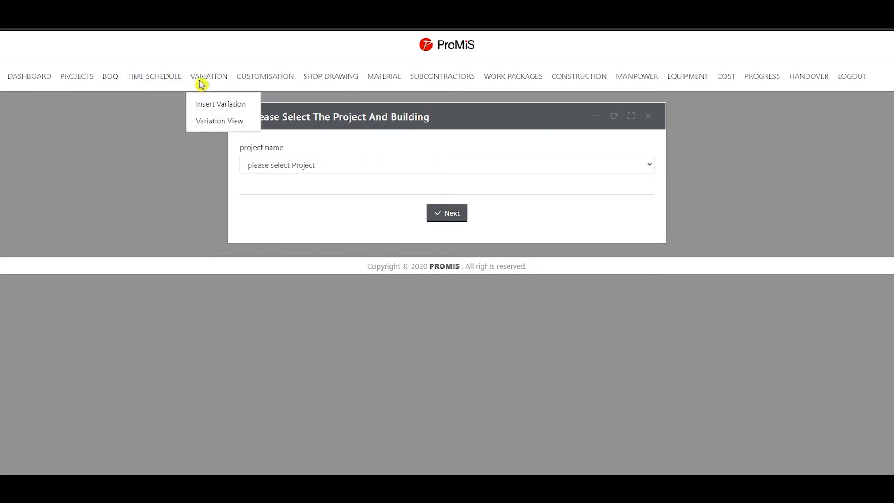
{"action": "mouse_move", "coordinate": [250, 87]}
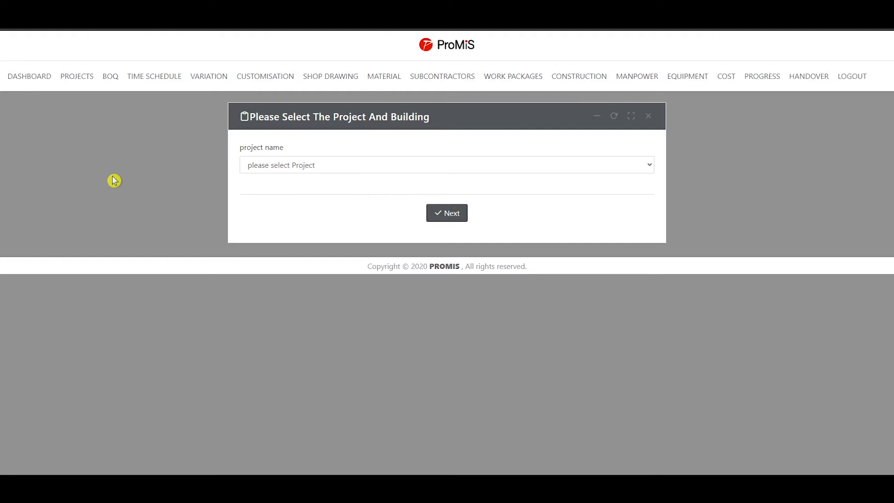
{"action": "left_click", "coordinate": [89, 80]}
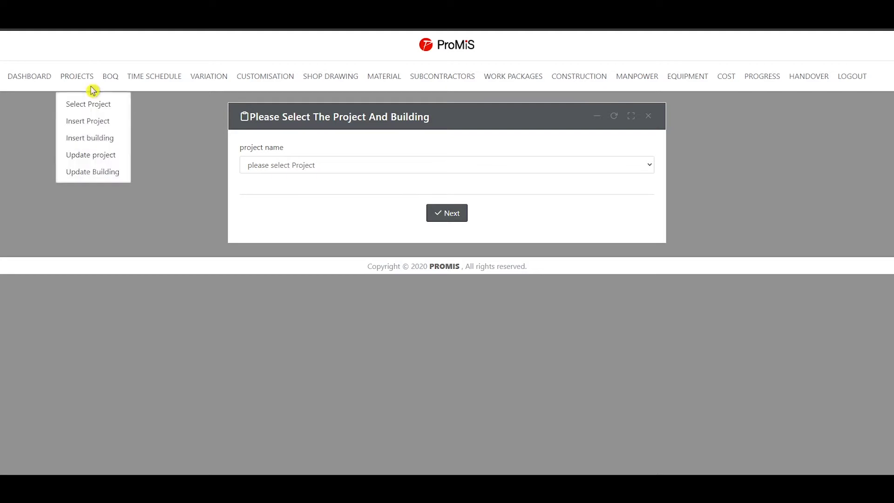
- Explore the Insert BOQ levels through 26 Electrical and 18 Medium-Voltage Circuit Protection Devices, and return to level 1
{"action": "left_click", "coordinate": [111, 79]}
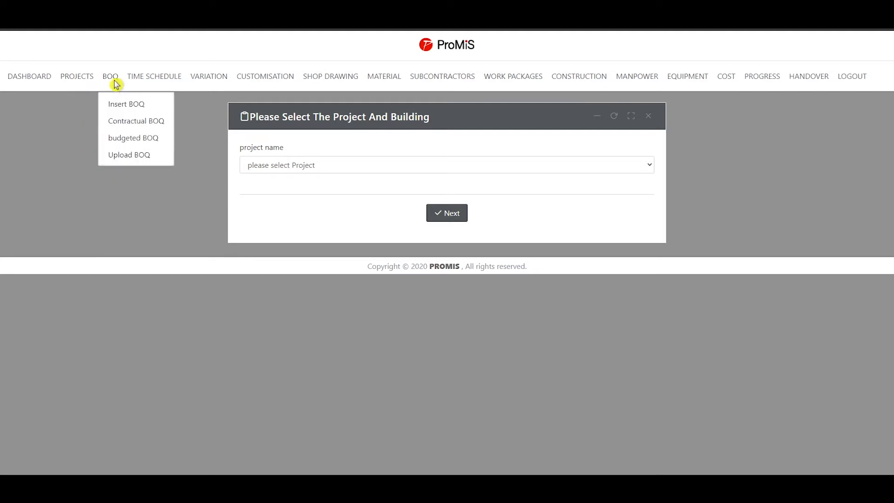
{"action": "left_click", "coordinate": [118, 110]}
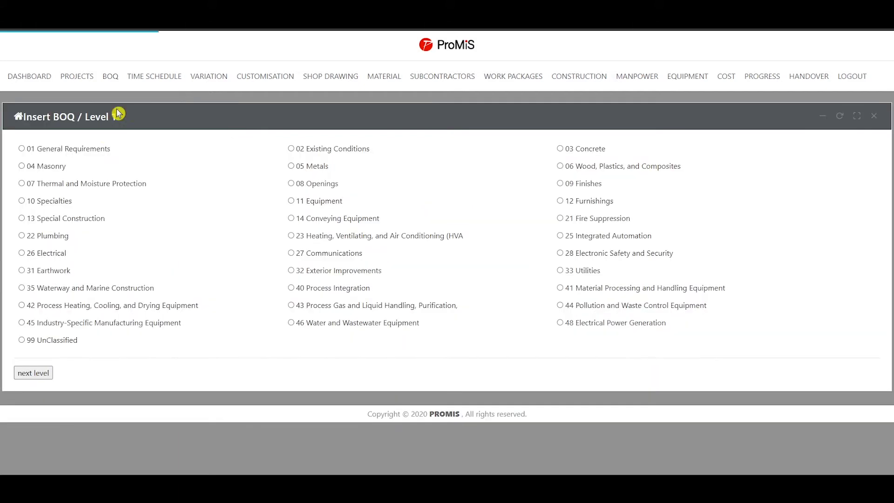
{"action": "left_click", "coordinate": [56, 254]}
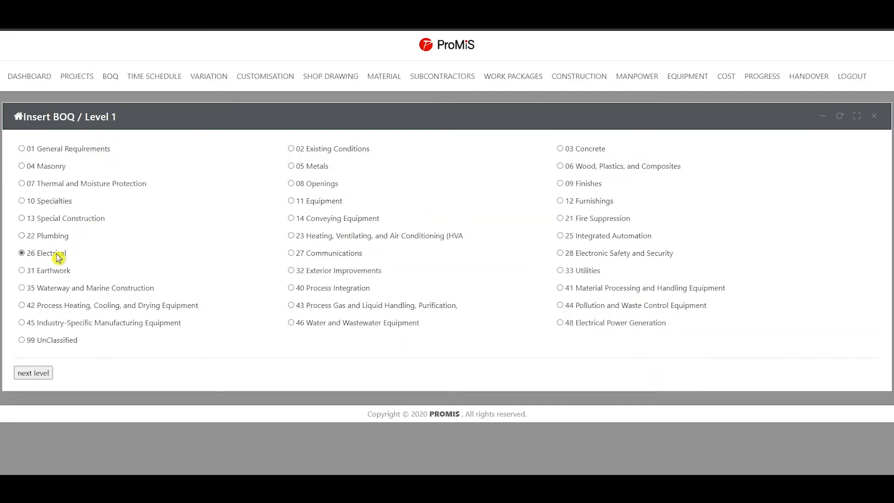
{"action": "left_click", "coordinate": [44, 374]}
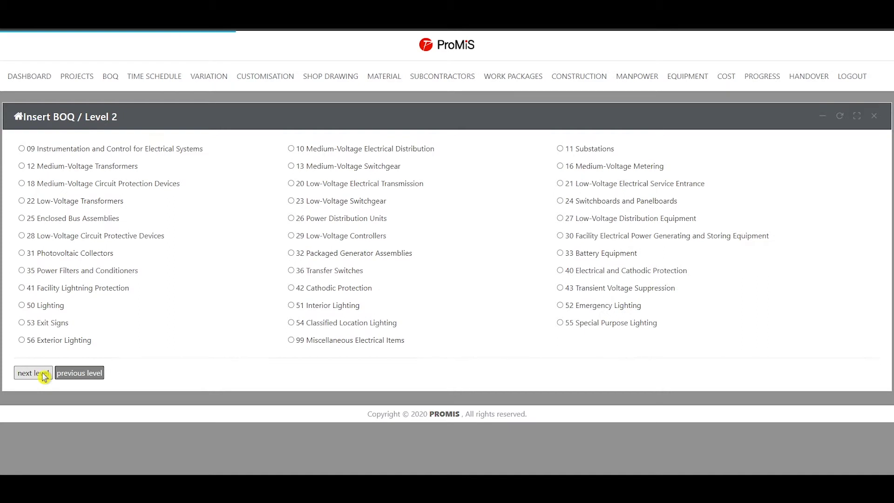
{"action": "left_click", "coordinate": [77, 187]}
{"action": "left_click", "coordinate": [36, 373]}
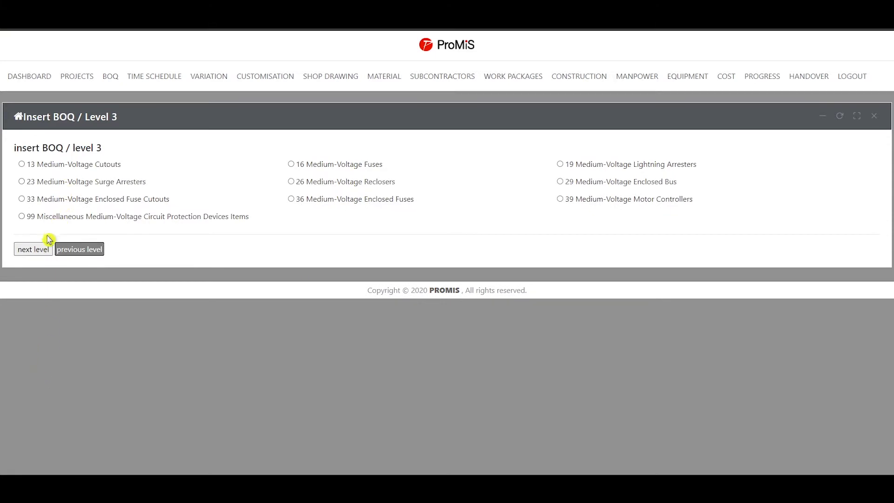
{"action": "left_click", "coordinate": [78, 252]}
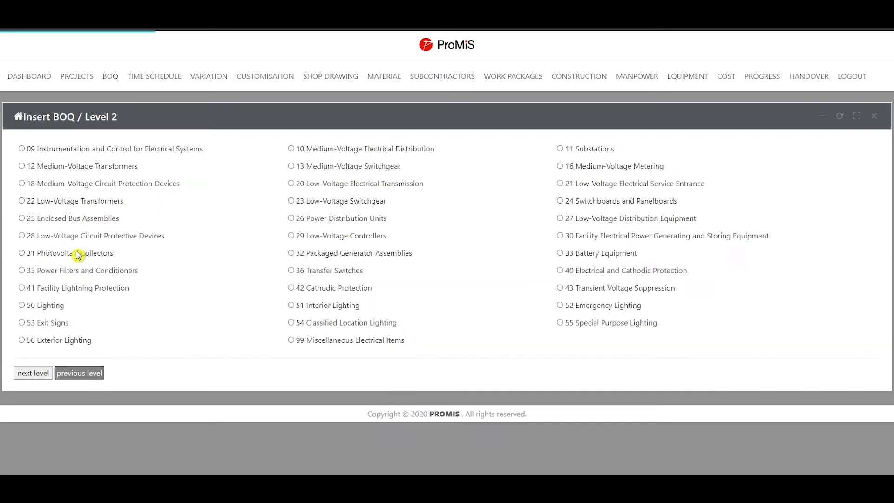
{"action": "left_click", "coordinate": [80, 373]}
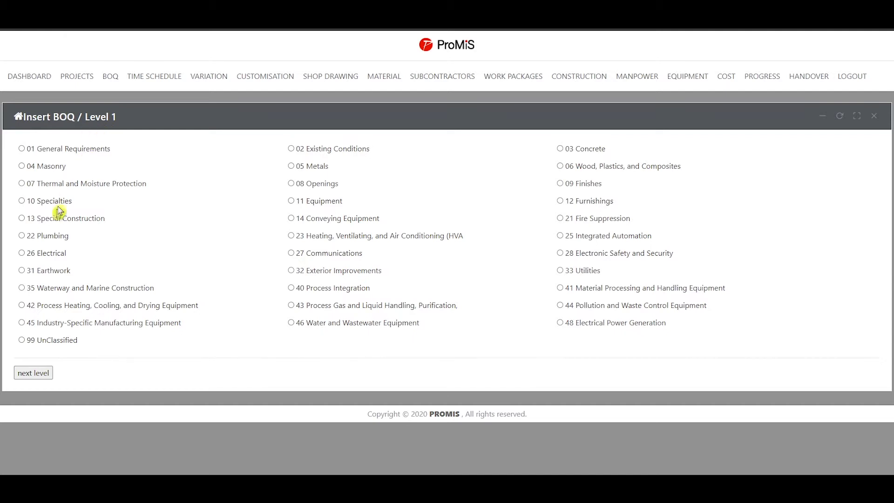
- Skip through the BOQ levels without a category, set the number of items to 3, and view the first item's work package options
{"action": "left_click", "coordinate": [32, 372]}
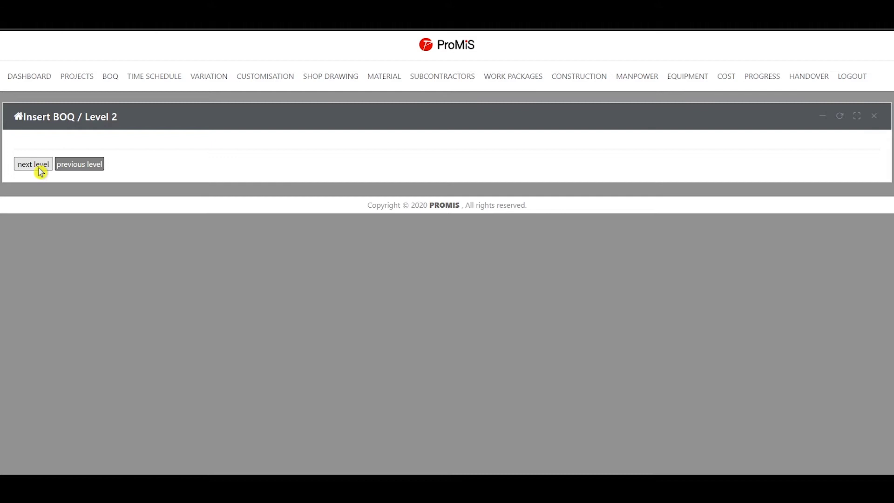
{"action": "left_click", "coordinate": [40, 169]}
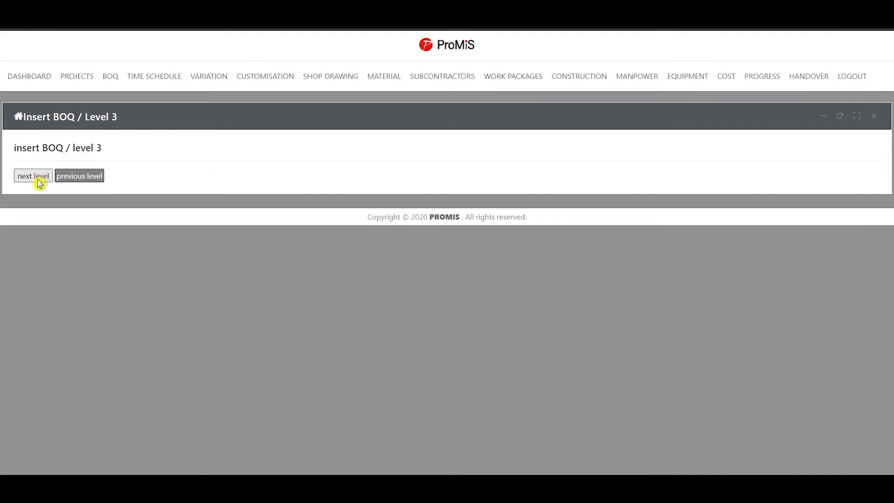
{"action": "left_click", "coordinate": [39, 180]}
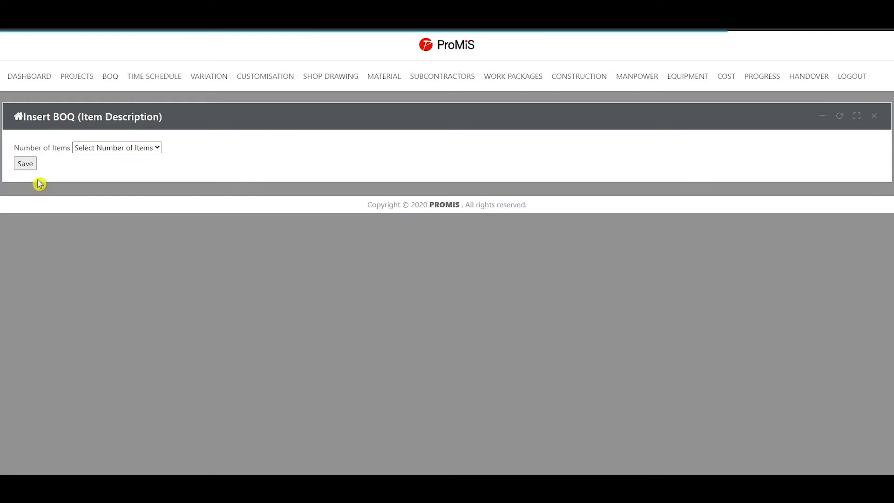
{"action": "left_click", "coordinate": [76, 148]}
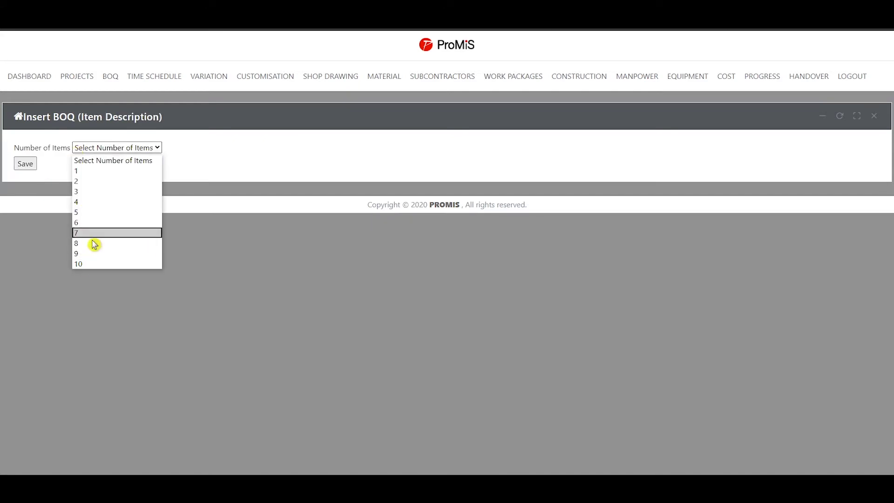
{"action": "left_click", "coordinate": [107, 192]}
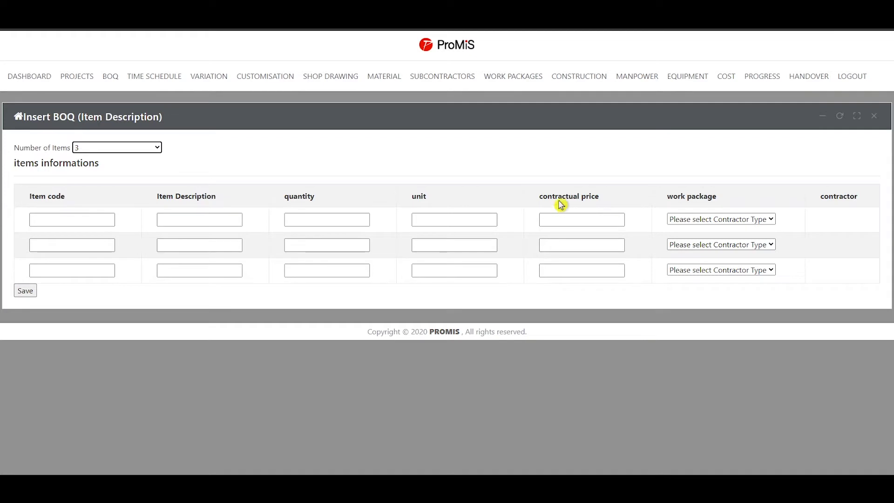
{"action": "left_click", "coordinate": [769, 220]}
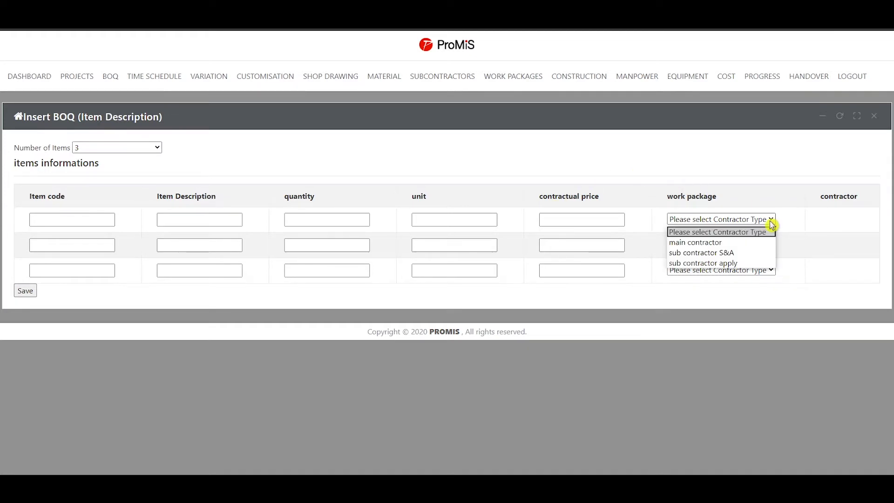
{"action": "left_click", "coordinate": [806, 234]}
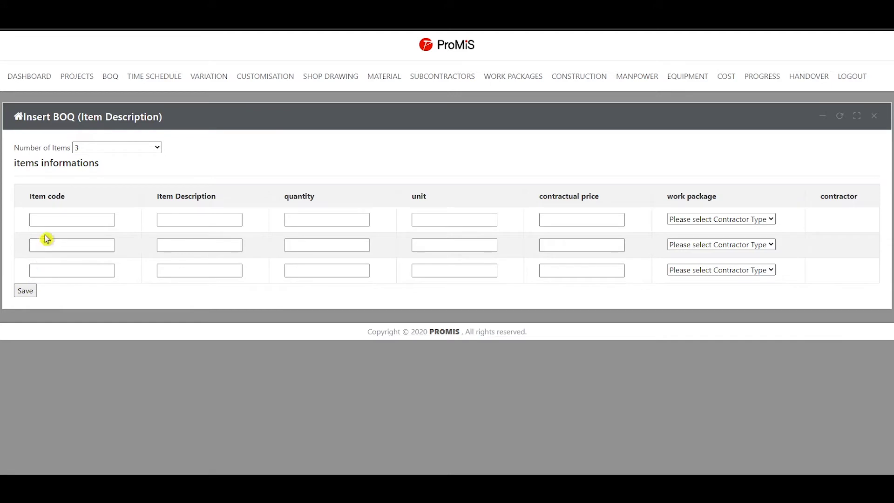
- Look through the project's other BOQ pages: Contractual BOQ, budgeted BOQ and Upload BOQ
{"action": "mouse_move", "coordinate": [110, 76]}
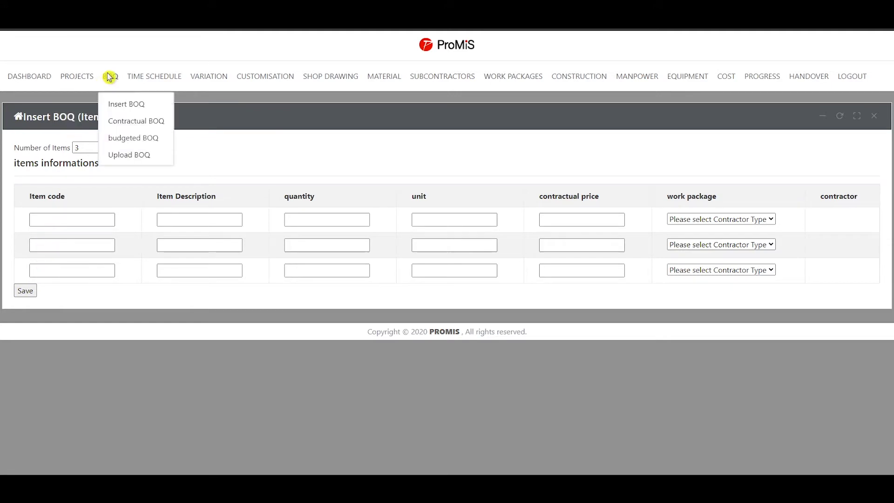
{"action": "left_click", "coordinate": [115, 125]}
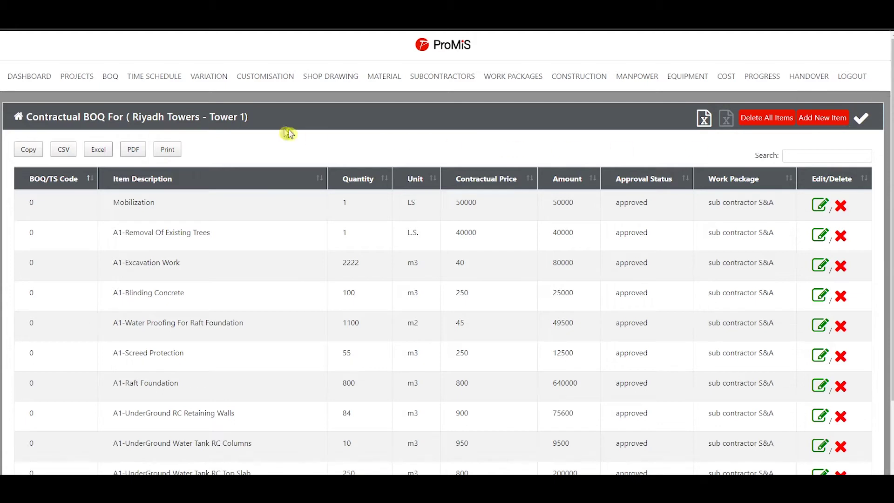
{"action": "mouse_move", "coordinate": [113, 85]}
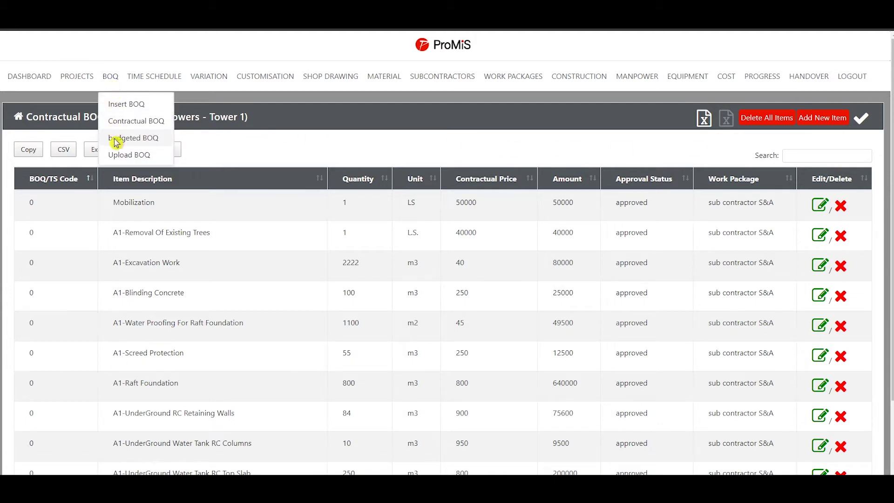
{"action": "left_click", "coordinate": [117, 140]}
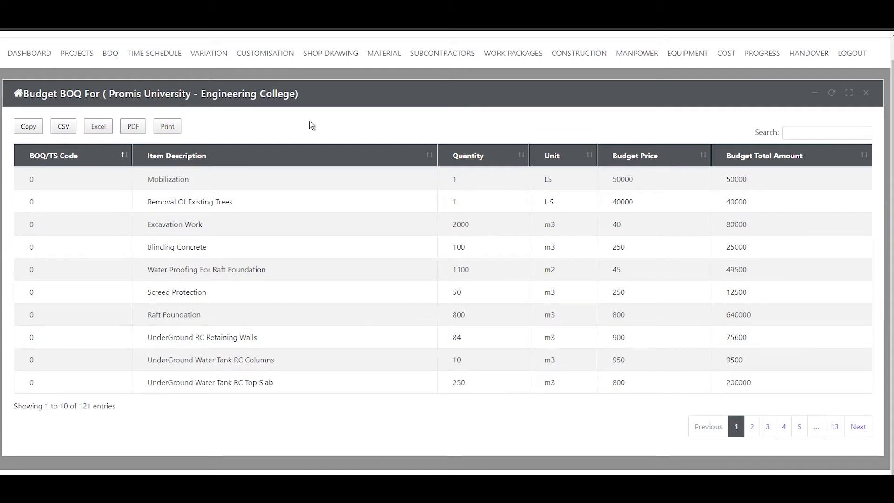
{"action": "left_click", "coordinate": [111, 54]}
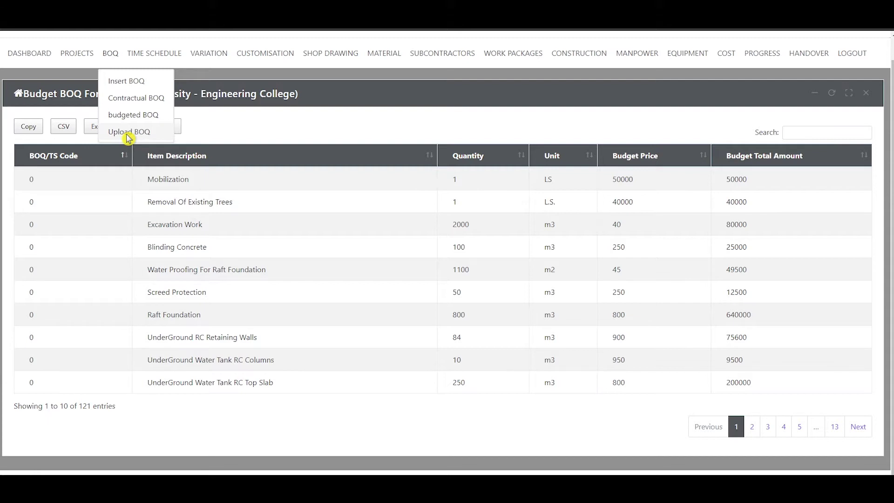
{"action": "left_click", "coordinate": [128, 132]}
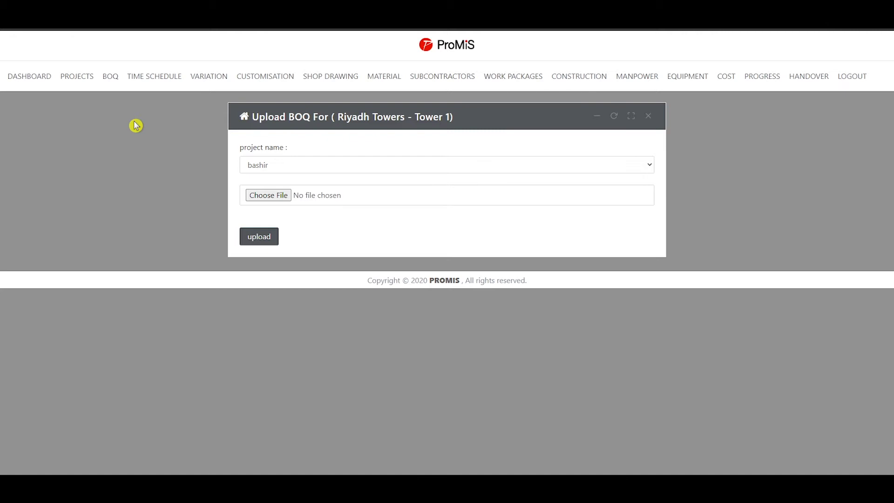
- Select the project Promis University with the building Engineering college as the active project
{"action": "left_click", "coordinate": [84, 85]}
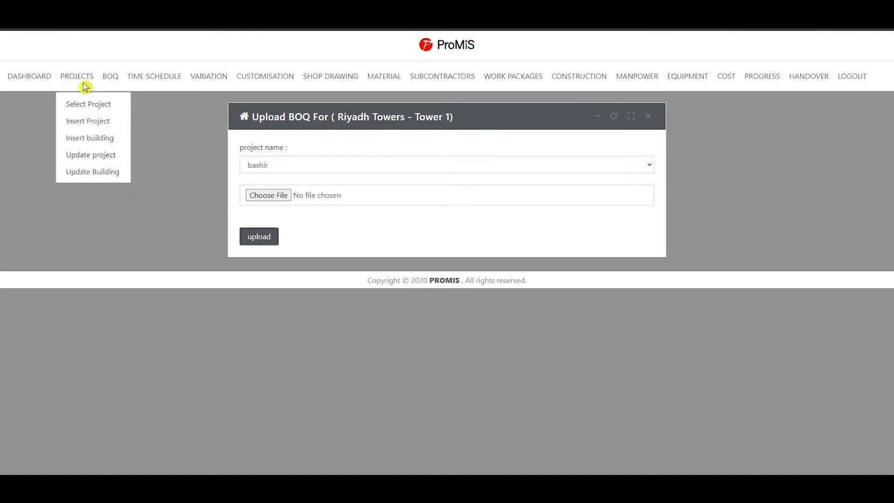
{"action": "left_click", "coordinate": [84, 109]}
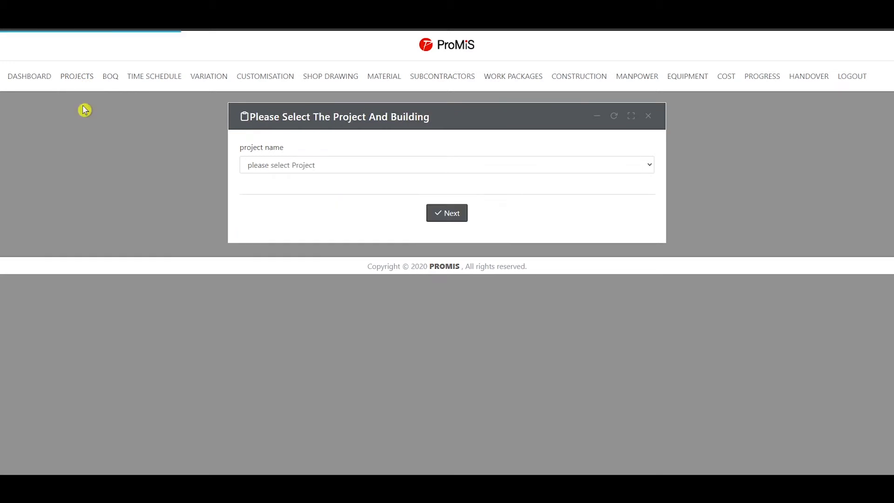
{"action": "left_click", "coordinate": [262, 170]}
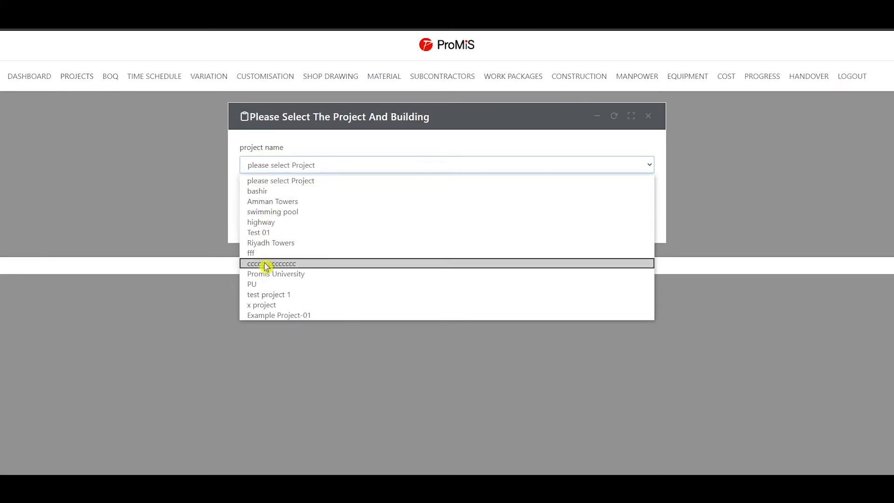
{"action": "left_click", "coordinate": [269, 275]}
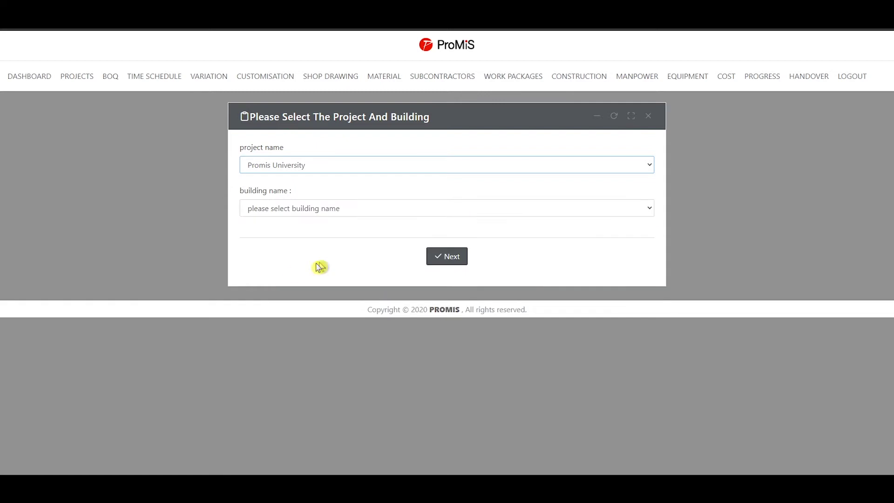
{"action": "left_click", "coordinate": [442, 213]}
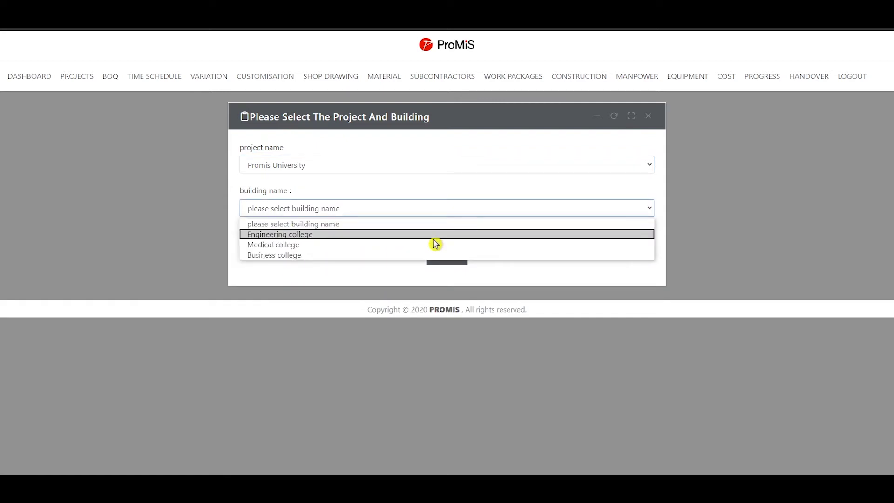
{"action": "left_click", "coordinate": [436, 234]}
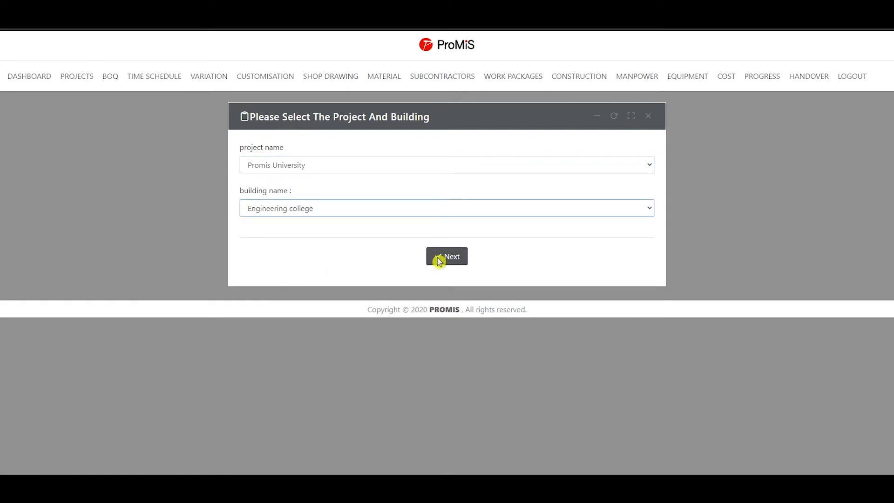
{"action": "left_click", "coordinate": [439, 262]}
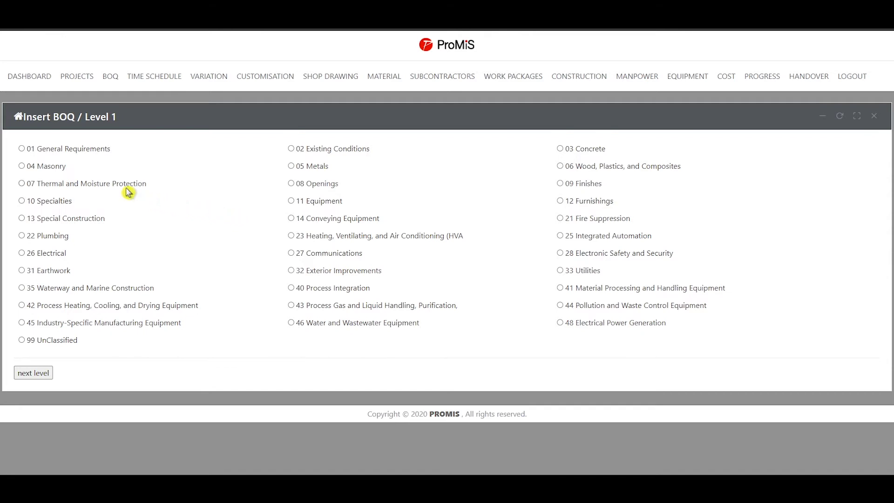
- Choose the BOQ levels 04 Masonry, 12 Concrete Unit Masonry and 99 Miscellaneous Concrete Unit Masonry Items for the new items
{"action": "left_click", "coordinate": [66, 170]}
{"action": "left_click", "coordinate": [35, 375]}
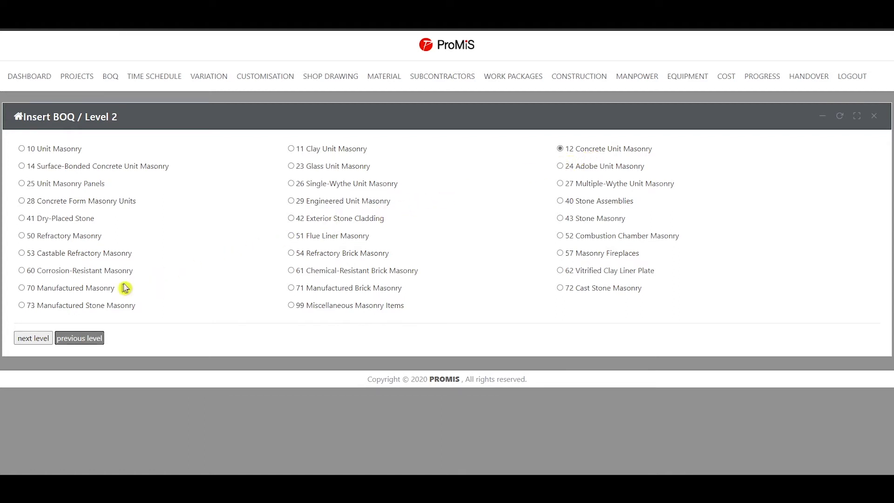
{"action": "left_click", "coordinate": [25, 342]}
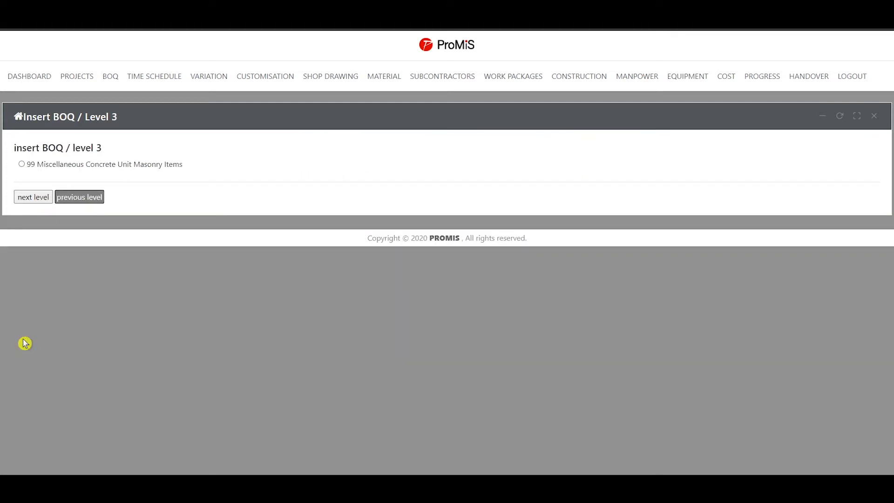
{"action": "left_click", "coordinate": [52, 172]}
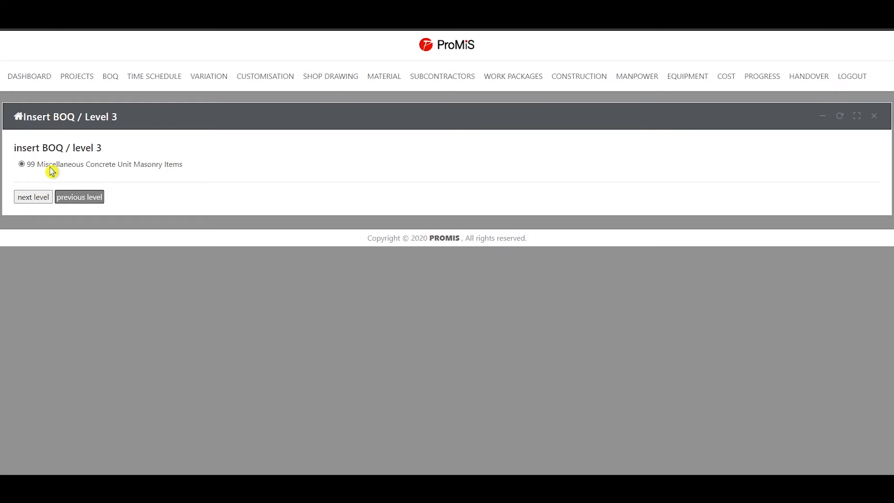
{"action": "left_click", "coordinate": [42, 200]}
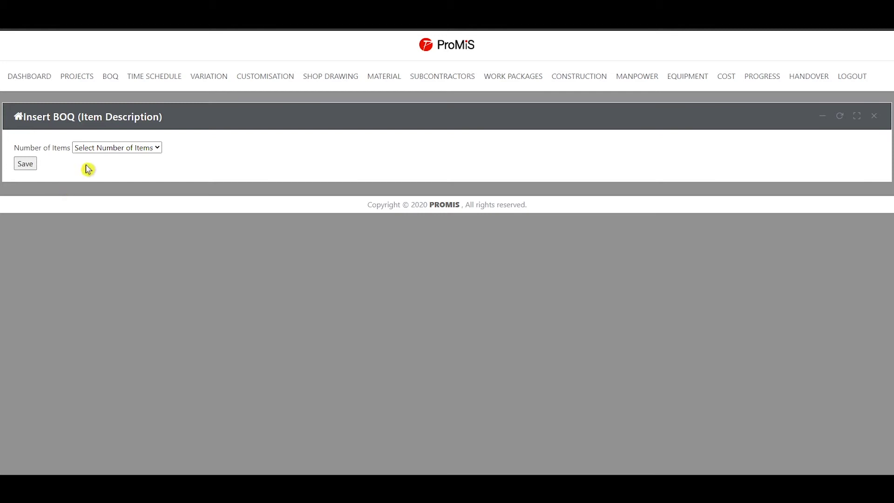
- Set the number of items to 2 and give the first one code GF-A-0041 and description "Concrete unit masonry 400x200x200"
{"action": "left_click", "coordinate": [105, 147]}
{"action": "left_click", "coordinate": [104, 182]}
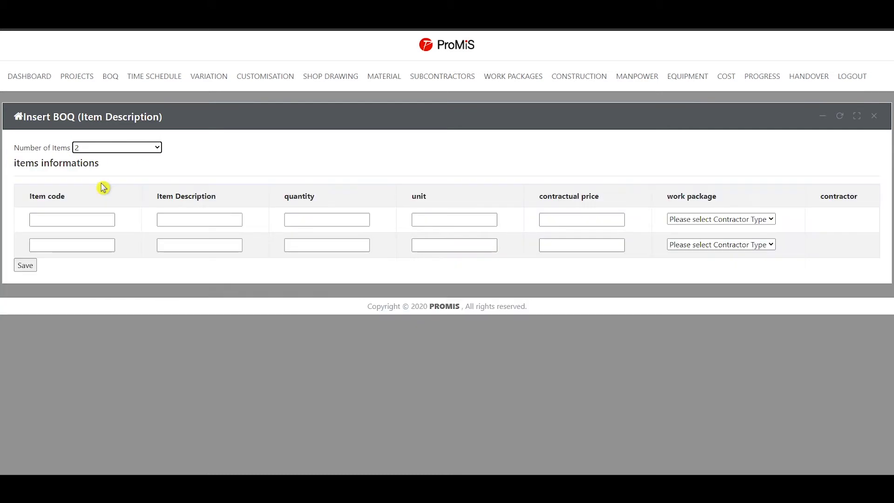
{"action": "left_click", "coordinate": [91, 223]}
{"action": "type", "text": "GF"}
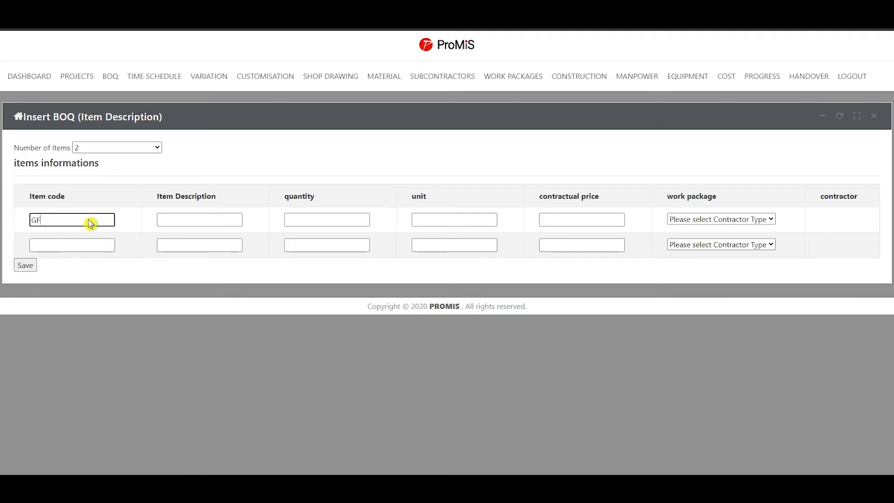
{"action": "type", "text": "-A-0041"}
{"action": "left_click", "coordinate": [209, 226]}
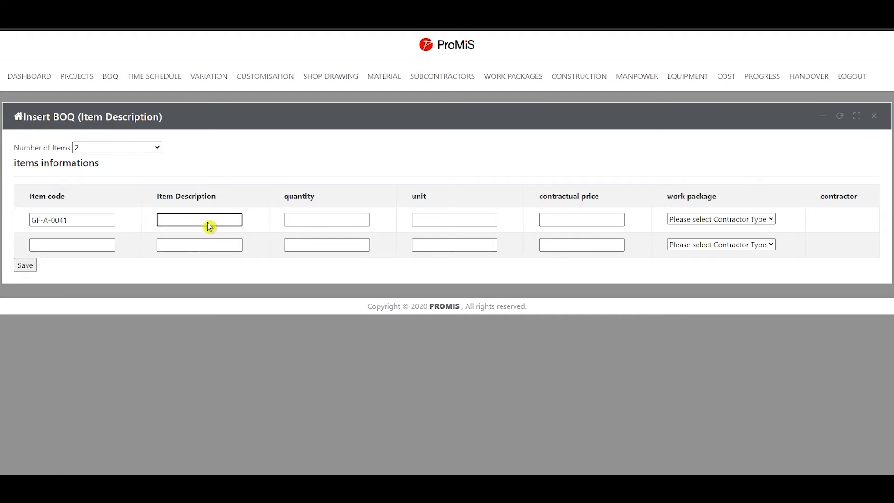
{"action": "type", "text": "Concrete u"}
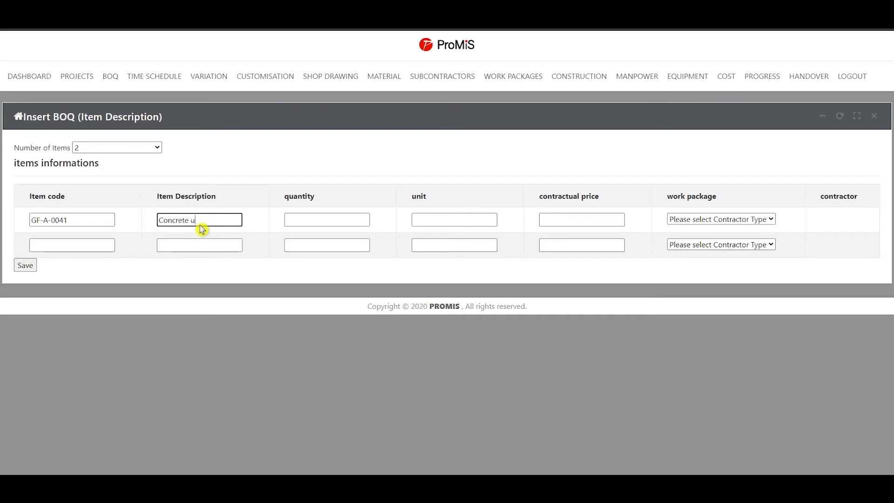
{"action": "type", "text": "nit masonry 400x"}
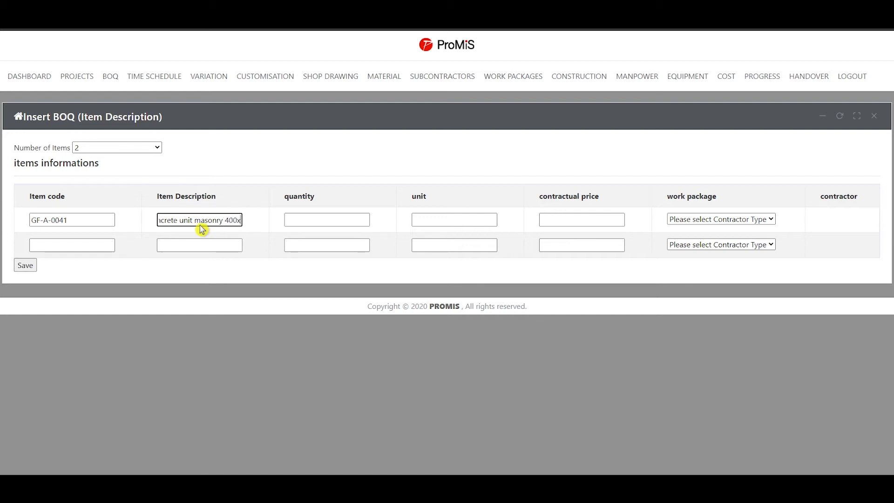
{"action": "type", "text": "200x200"}
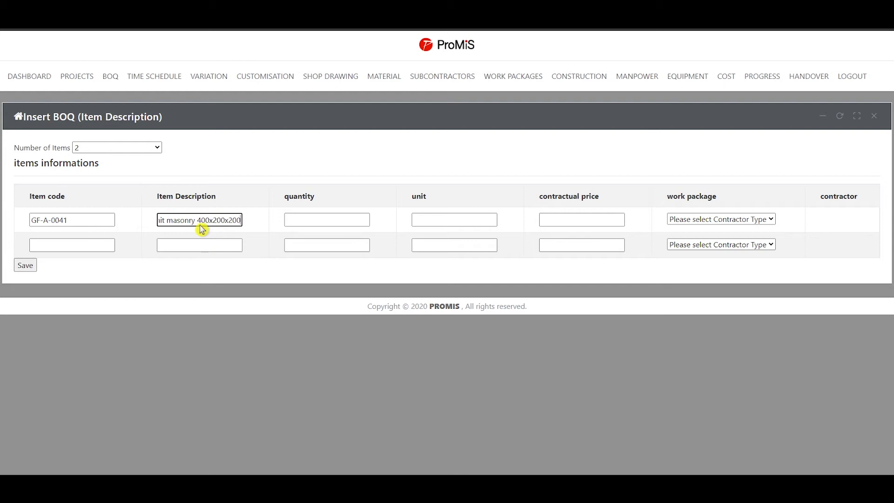
- Give item GF-A-0041 a quantity of 12,000, the unit m2 and a contractual price of 55
{"action": "left_click", "coordinate": [251, 229]}
{"action": "left_click", "coordinate": [299, 227]}
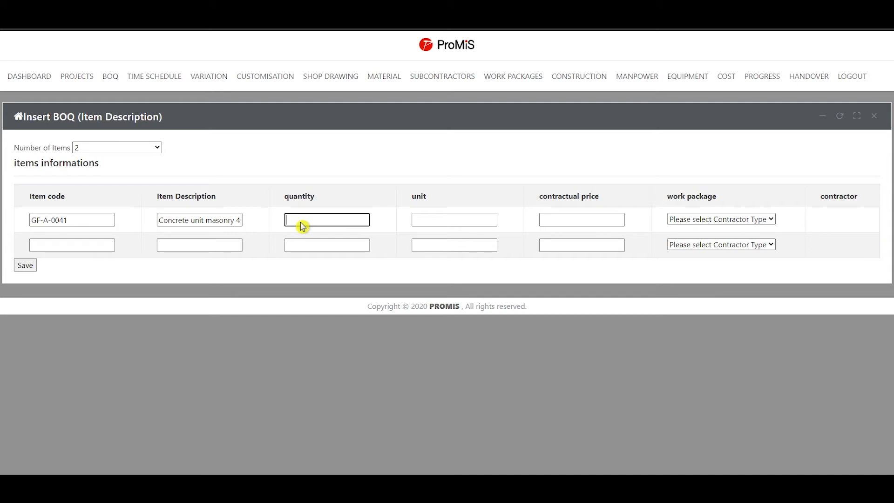
{"action": "type", "text": "12,000"}
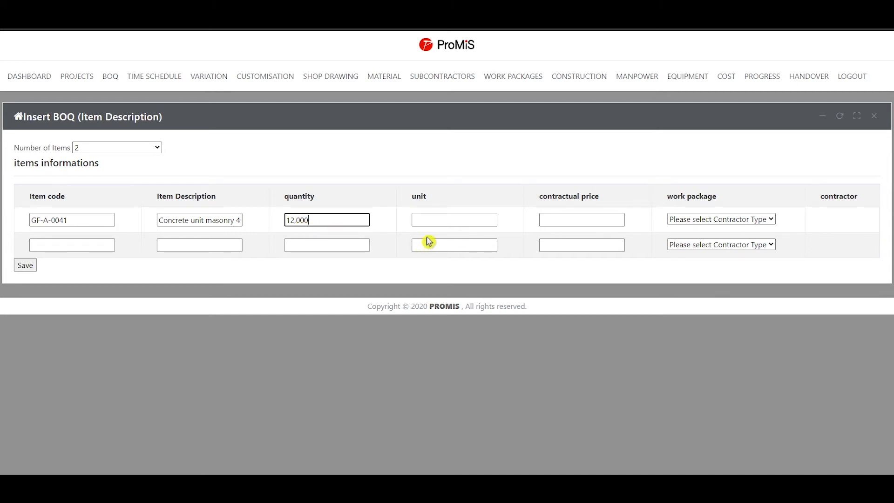
{"action": "left_click", "coordinate": [440, 226]}
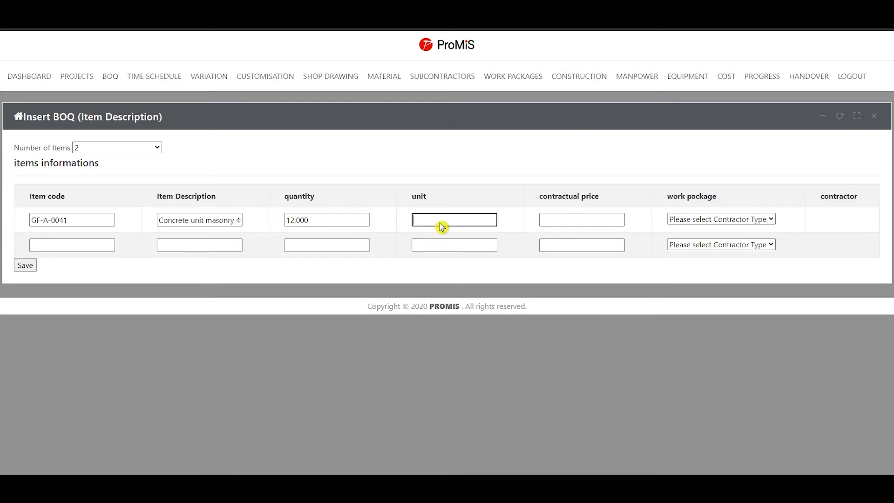
{"action": "type", "text": "m2"}
{"action": "left_click", "coordinate": [568, 226]}
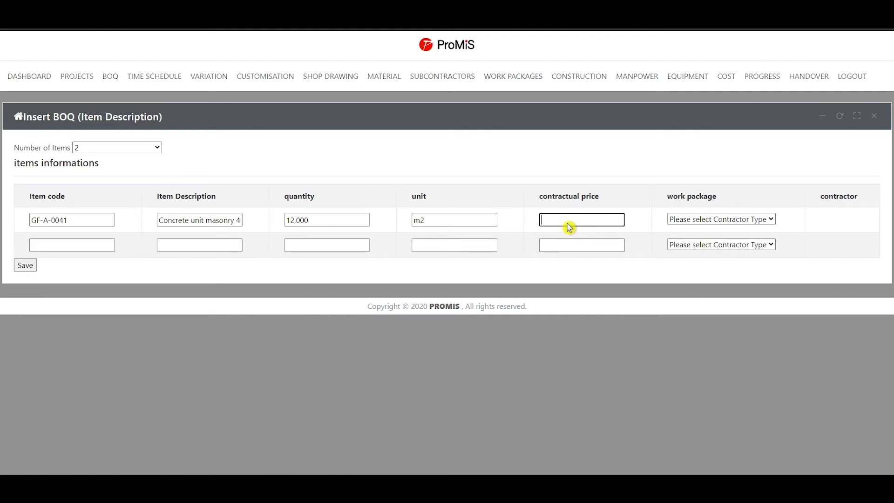
{"action": "type", "text": "55"}
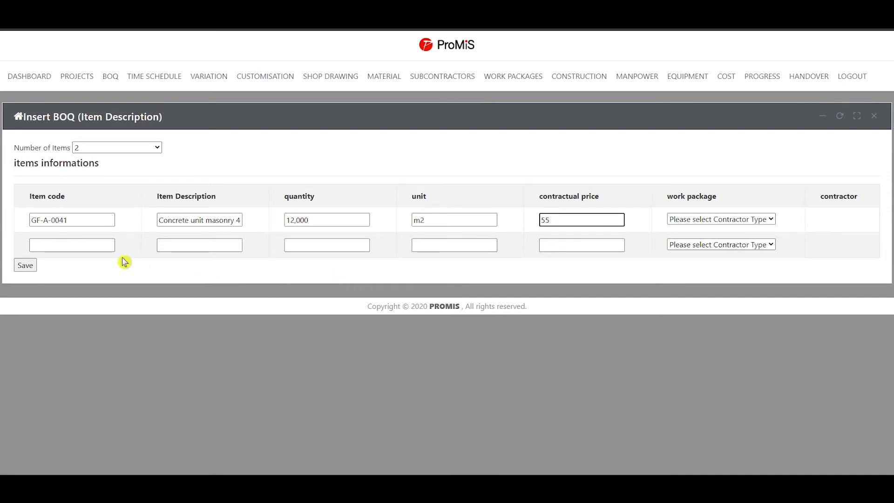
- Give the second item the code GF-A-0042 and the description "Concrete unit masonry 400x150x200"
{"action": "left_click", "coordinate": [83, 249]}
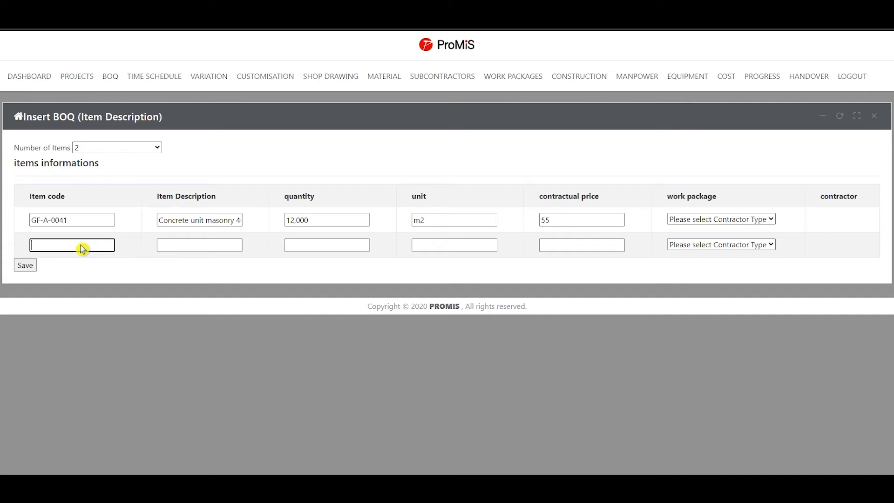
{"action": "type", "text": "GF-A-0042"}
{"action": "left_click", "coordinate": [170, 252]}
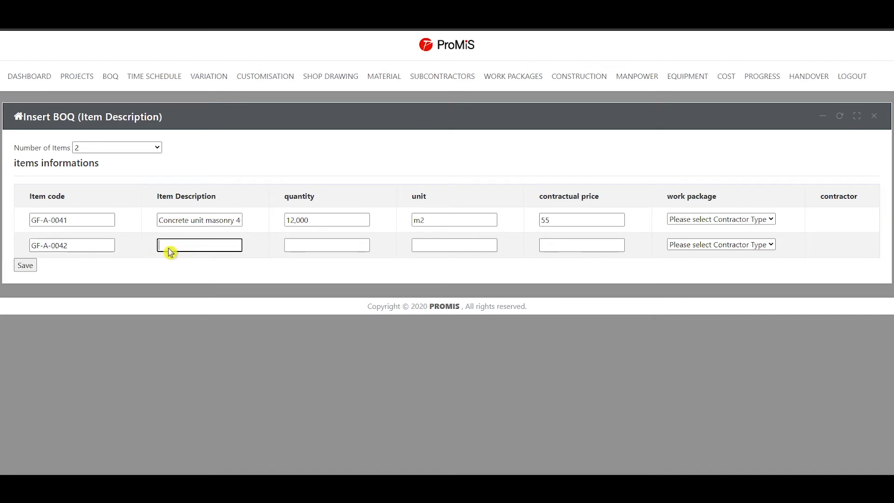
{"action": "type", "text": "Conc"}
{"action": "type", "text": "rete un"}
{"action": "type", "text": "it mason"}
{"action": "type", "text": "ry "}
{"action": "type", "text": "400"}
{"action": "type", "text": "x150x"}
{"action": "type", "text": "200"}
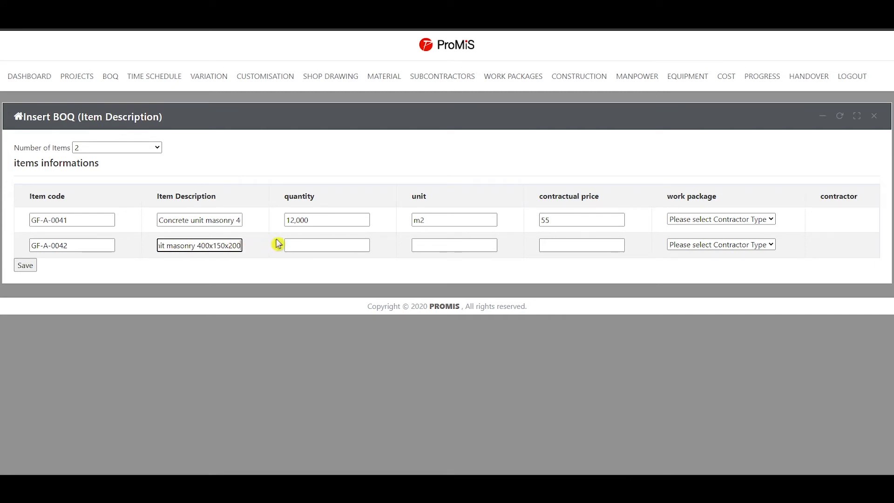
- Give item GF-A-0042 quantity 8,000, unit m2 and contractual price 42, and save both BOQ items
{"action": "left_click", "coordinate": [302, 246]}
{"action": "type", "text": "8"}
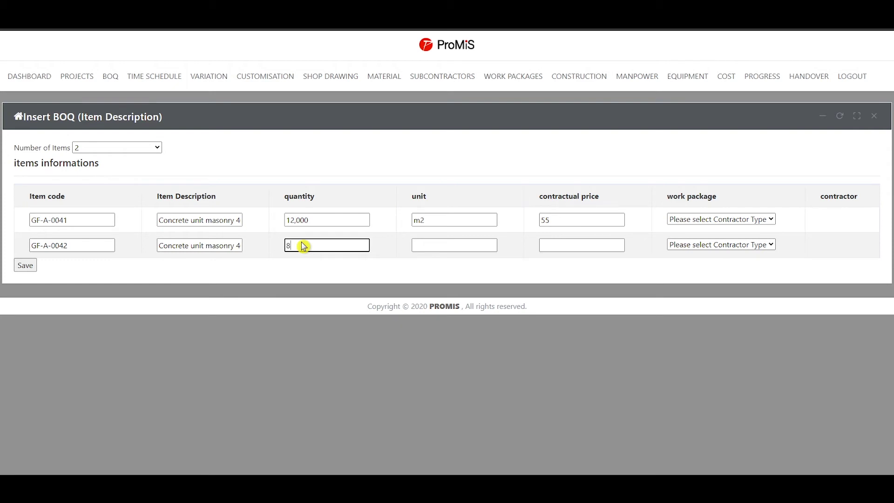
{"action": "type", "text": ",000"}
{"action": "left_click", "coordinate": [424, 249]}
{"action": "type", "text": "m2"}
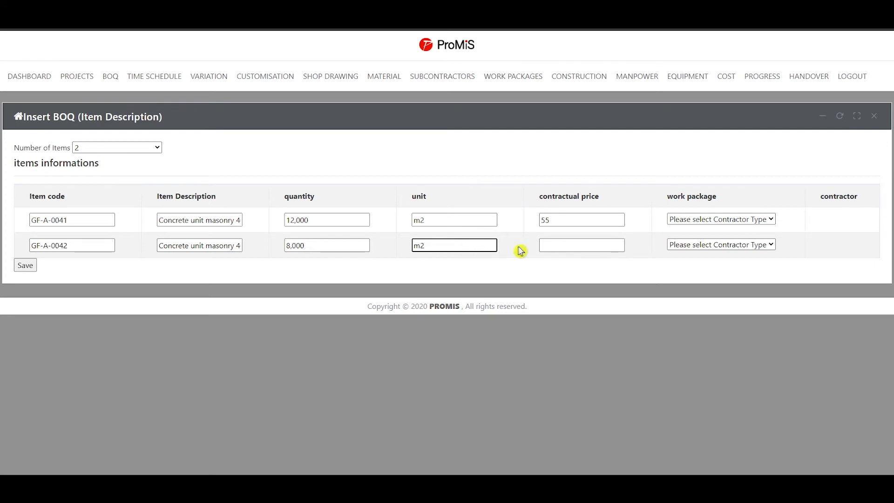
{"action": "left_click", "coordinate": [590, 250]}
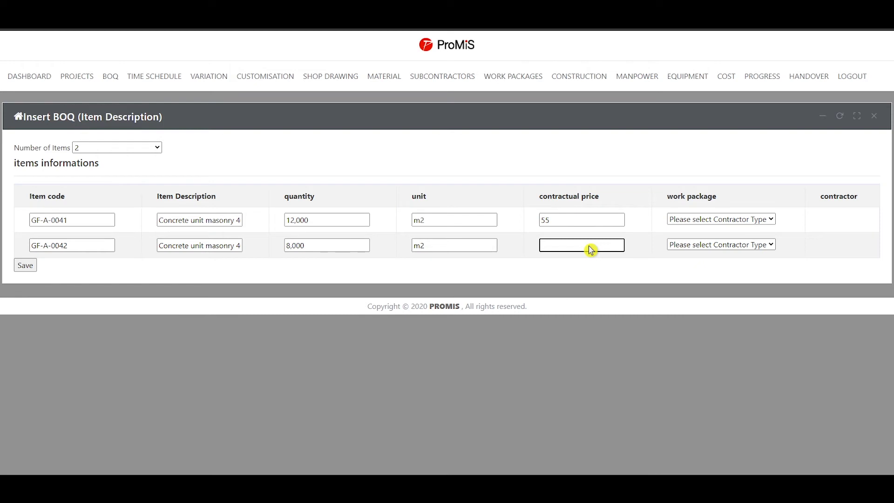
{"action": "type", "text": "42"}
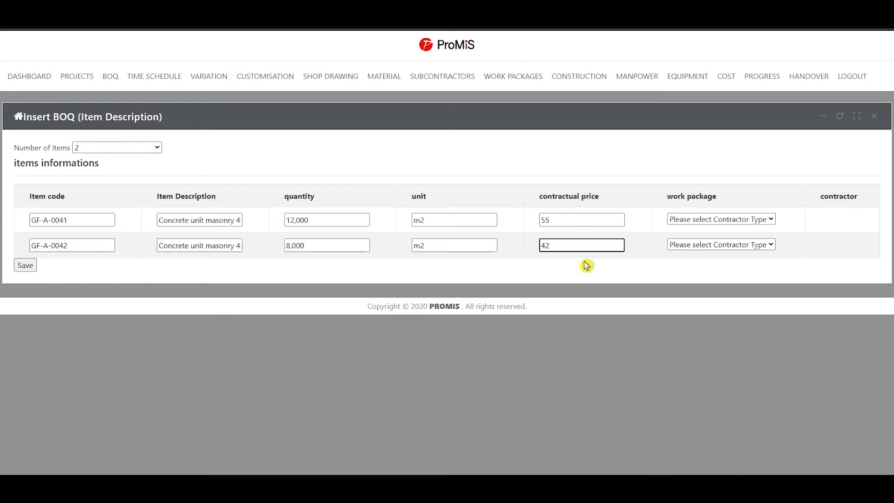
{"action": "left_click", "coordinate": [585, 267]}
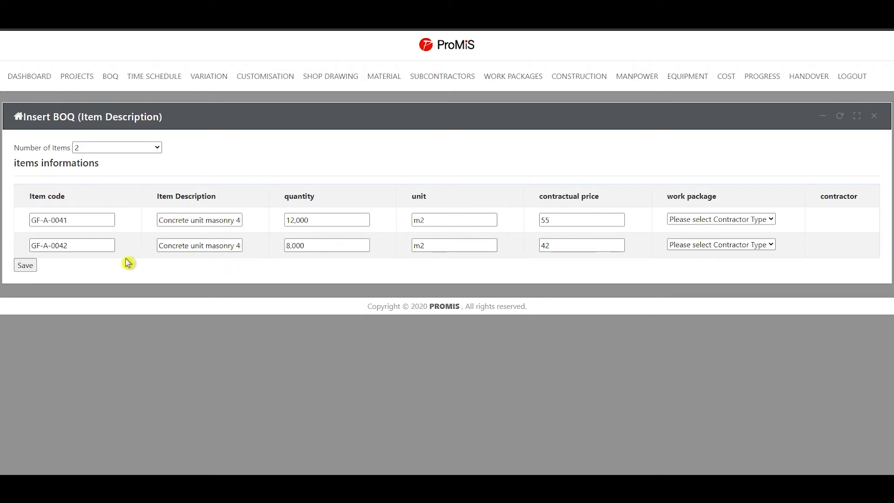
{"action": "left_click", "coordinate": [28, 269]}
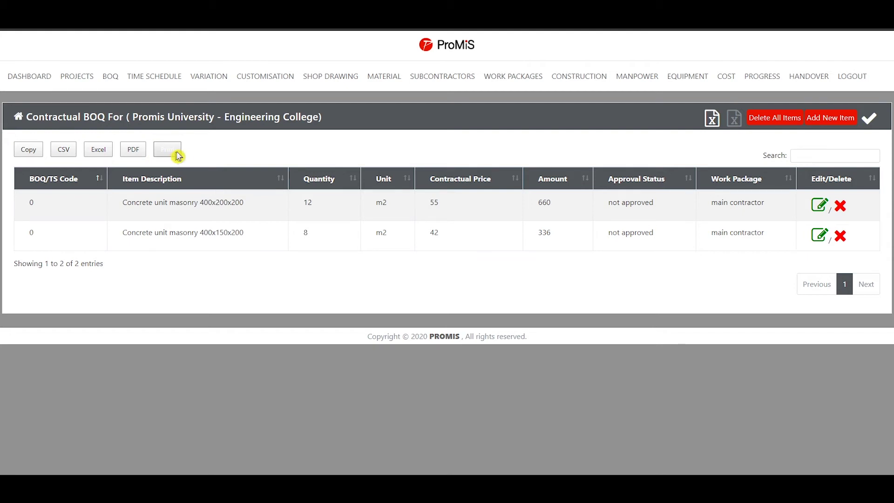
- Review the budgeted BOQ for the two masonry items and return to the contractual BOQ
{"action": "mouse_move", "coordinate": [116, 76]}
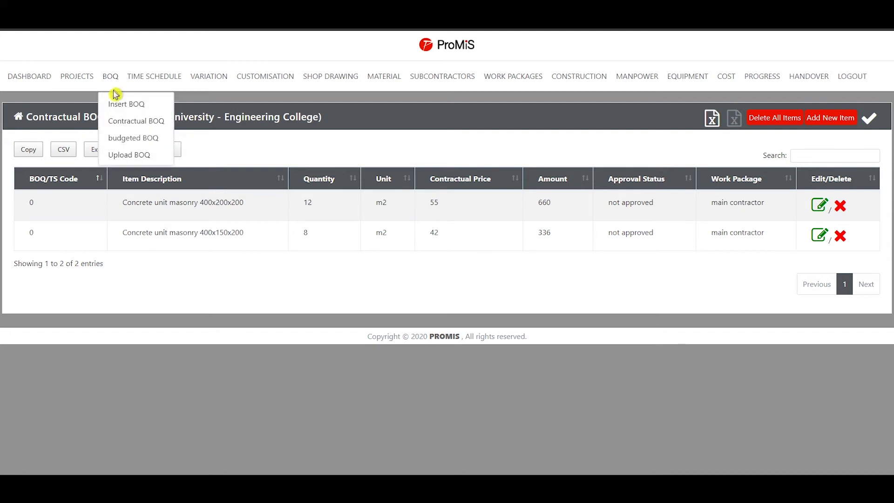
{"action": "left_click", "coordinate": [120, 140]}
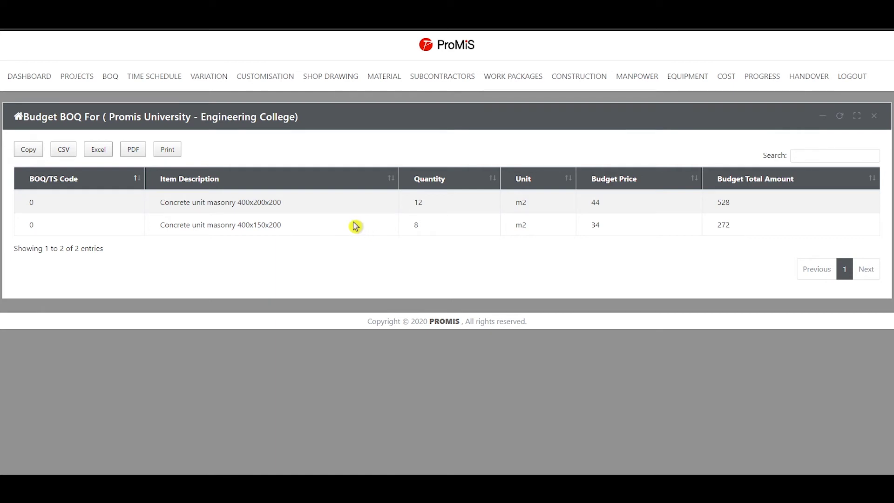
{"action": "mouse_move", "coordinate": [113, 91]}
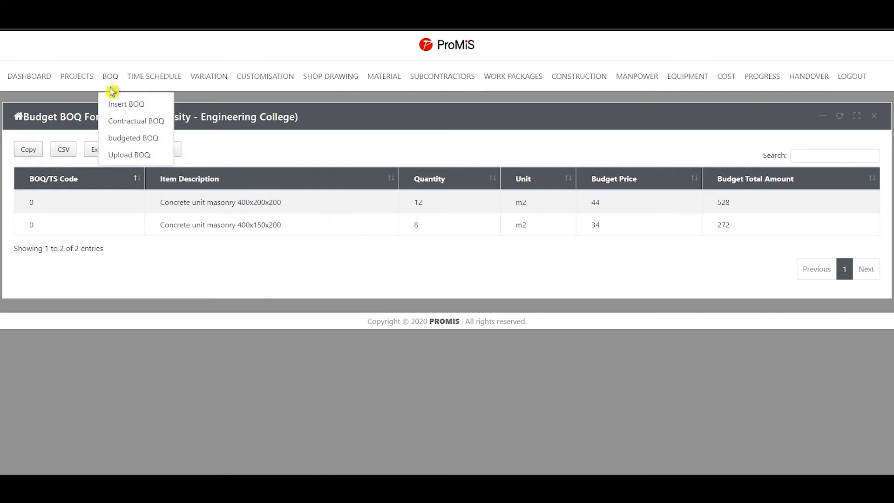
{"action": "left_click", "coordinate": [113, 122]}
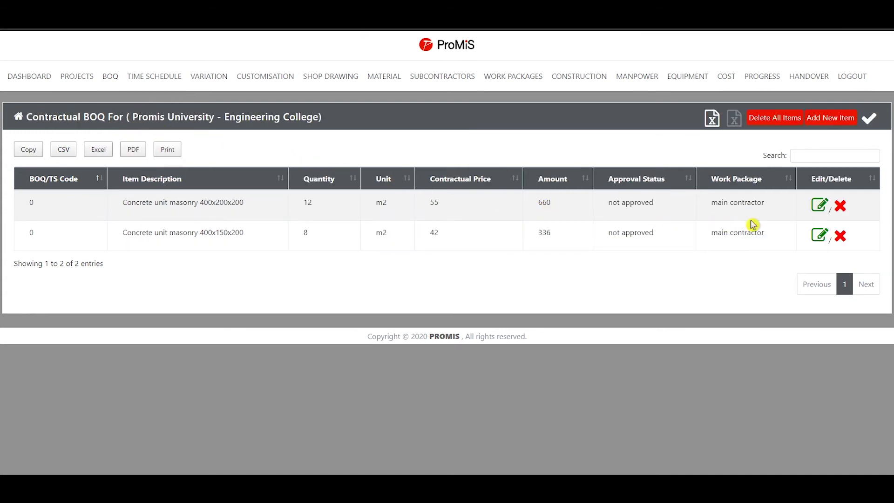
- Update the Concrete unit masonry 400x200x200 item with a budgeted price of 48
{"action": "left_click", "coordinate": [819, 206]}
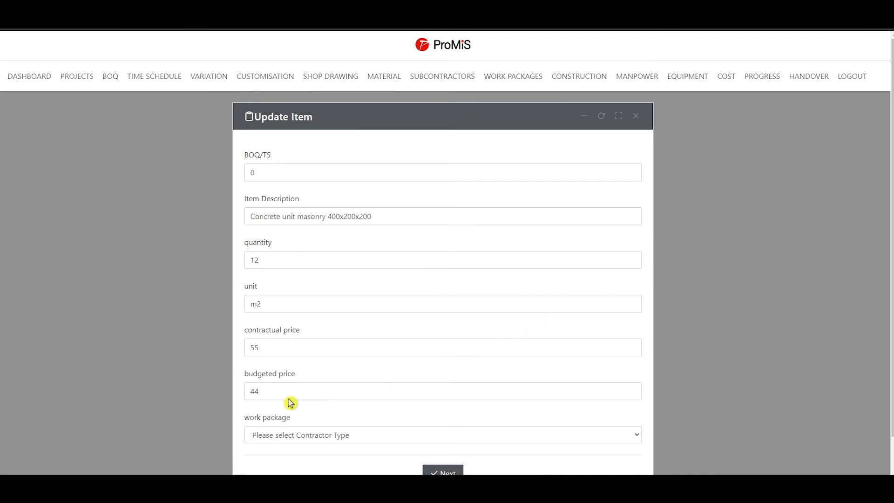
{"action": "left_click", "coordinate": [272, 397]}
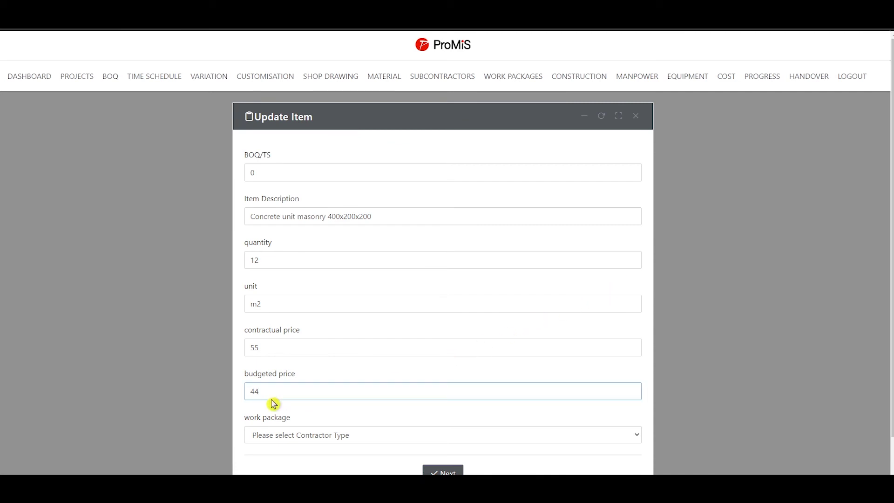
{"action": "key", "text": "BackSpace"}
{"action": "type", "text": "8"}
{"action": "scroll", "coordinate": [419, 464], "scroll_direction": "down", "scroll_amount": 1}
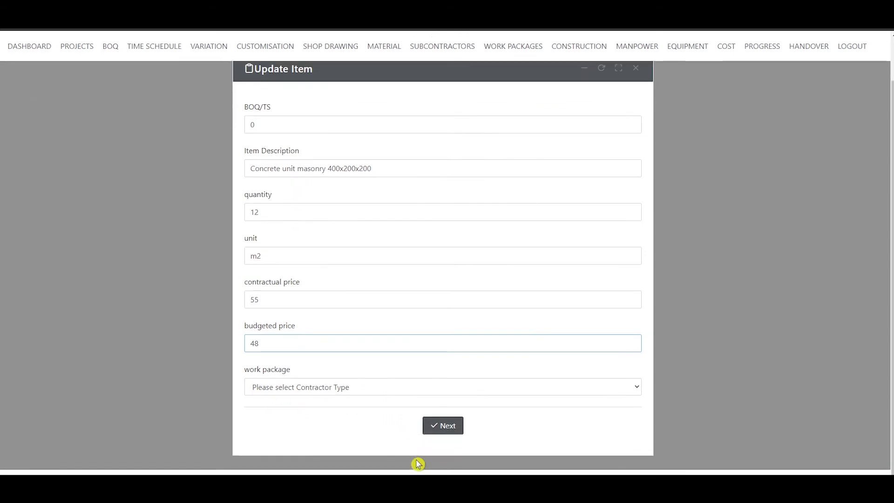
{"action": "left_click", "coordinate": [442, 432]}
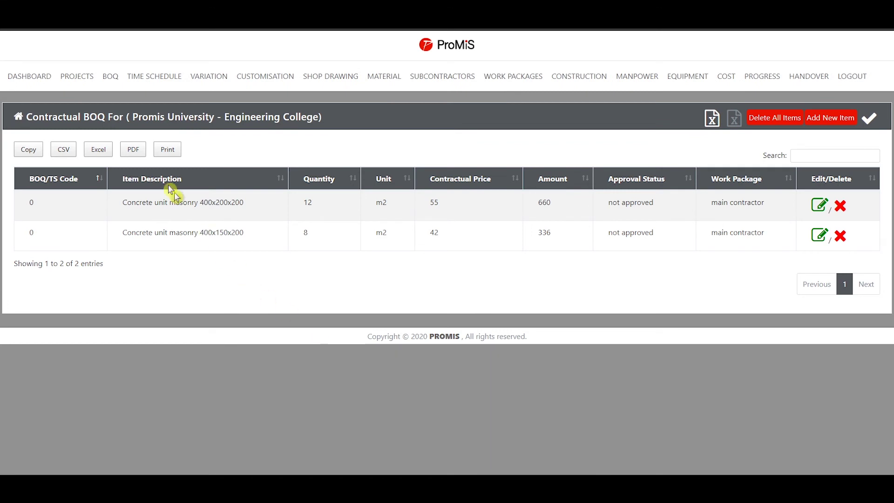
- Check the budget price and total amount of the updated masonry item in the budgeted BOQ
{"action": "left_click", "coordinate": [111, 78]}
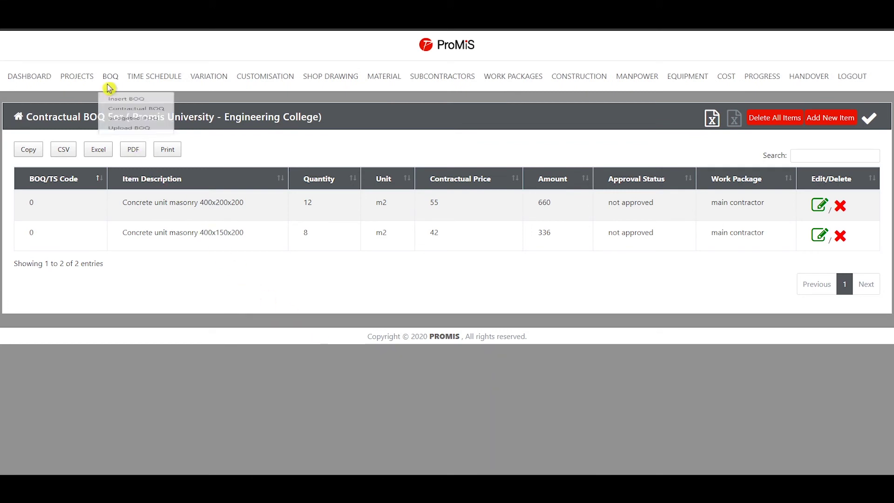
{"action": "left_click", "coordinate": [126, 142]}
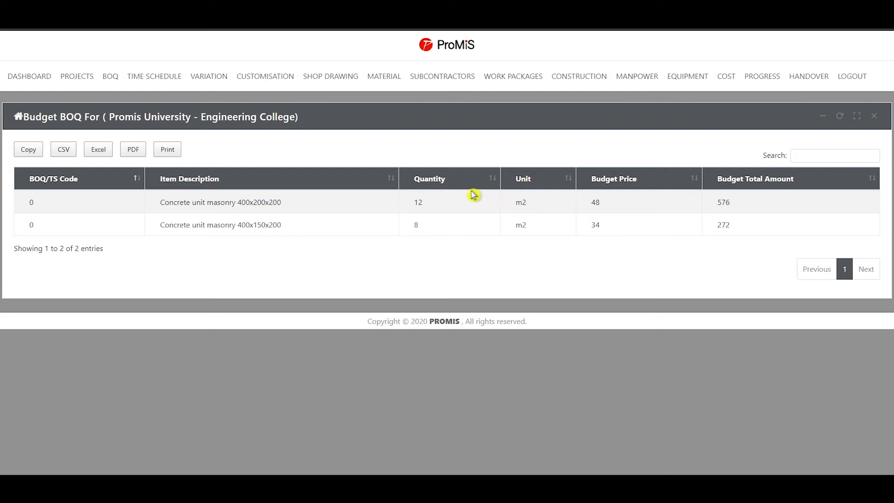
{"action": "mouse_move", "coordinate": [116, 84]}
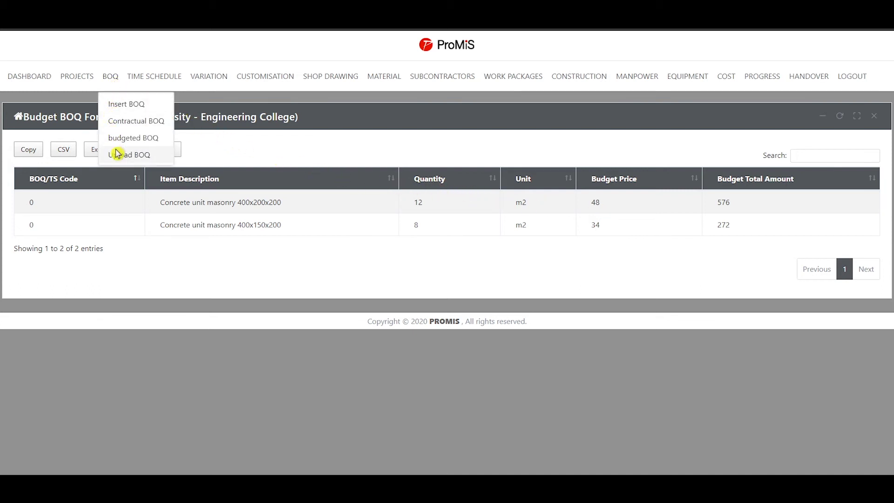
- View the BOQ upload form, then delete all items from the Engineering College contractual BOQ
{"action": "left_click", "coordinate": [122, 162]}
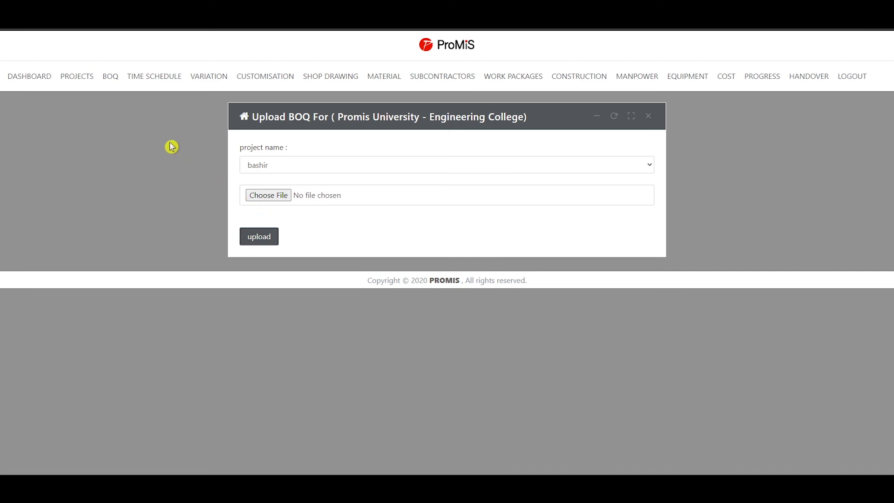
{"action": "left_click", "coordinate": [109, 83]}
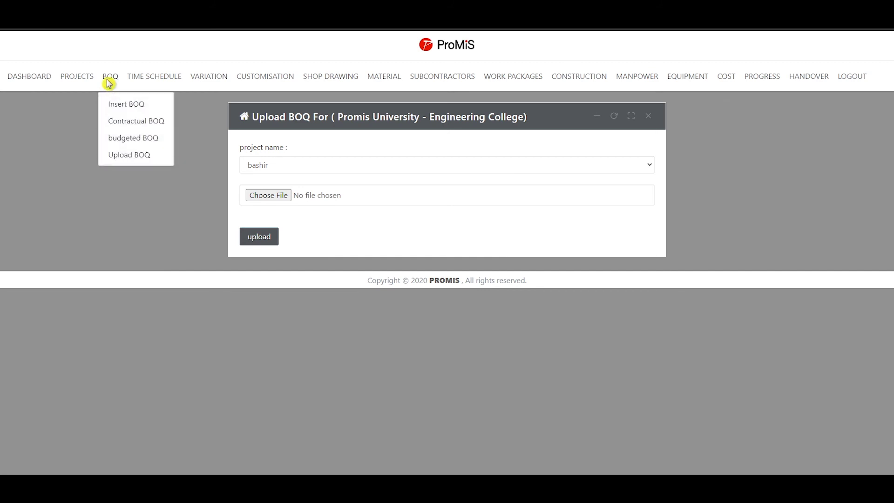
{"action": "left_click", "coordinate": [128, 121]}
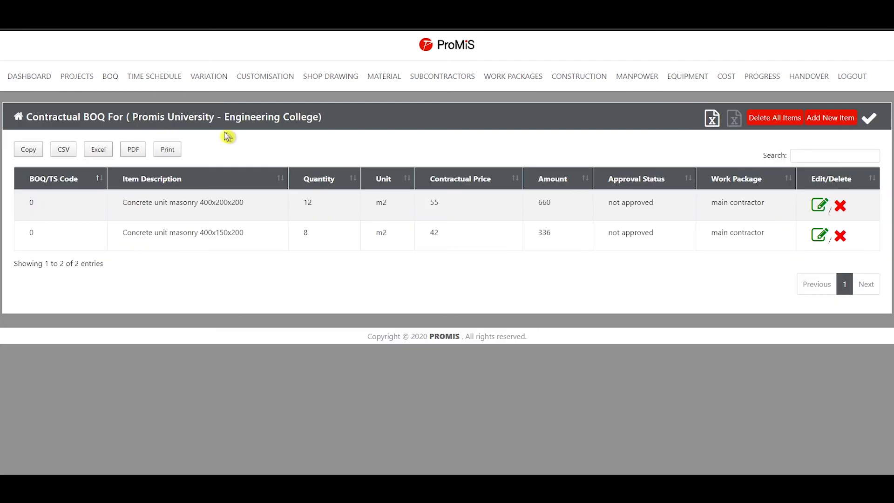
{"action": "left_click", "coordinate": [778, 125]}
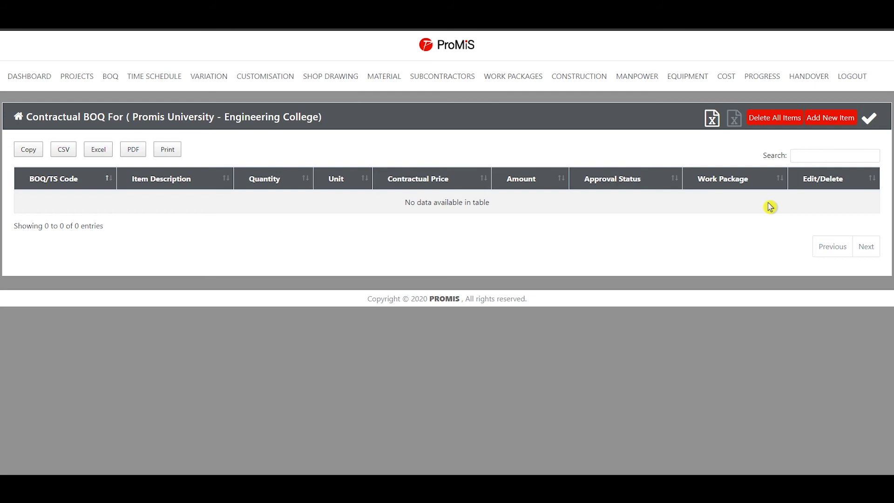
- Download the empty BOQ file from the contractual BOQ and open it in Excel
{"action": "left_click", "coordinate": [711, 122]}
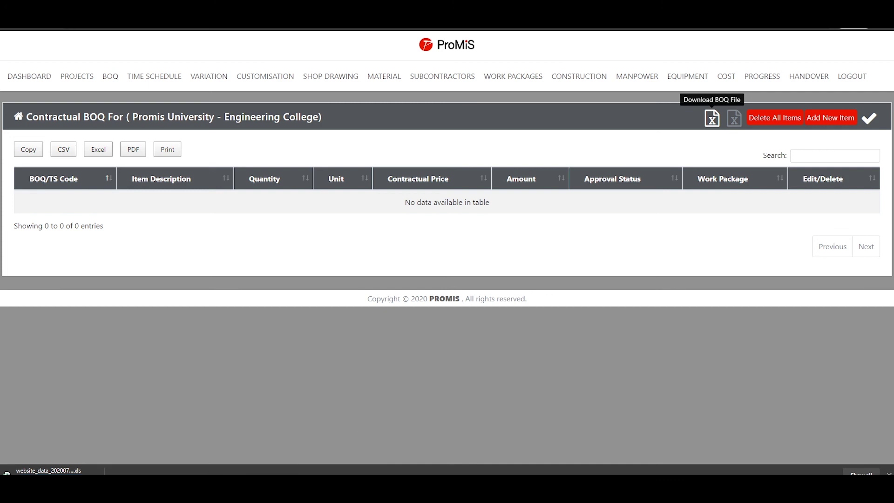
{"action": "left_click", "coordinate": [47, 470]}
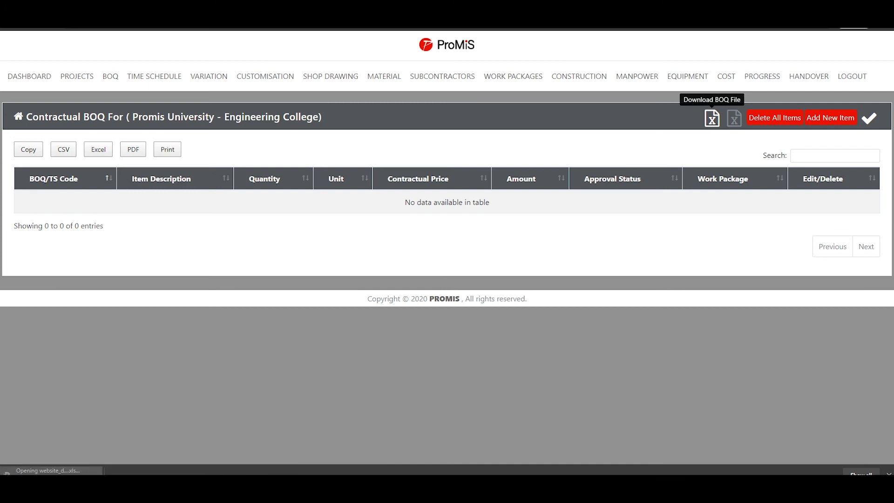
{"action": "mouse_move", "coordinate": [329, 494]}
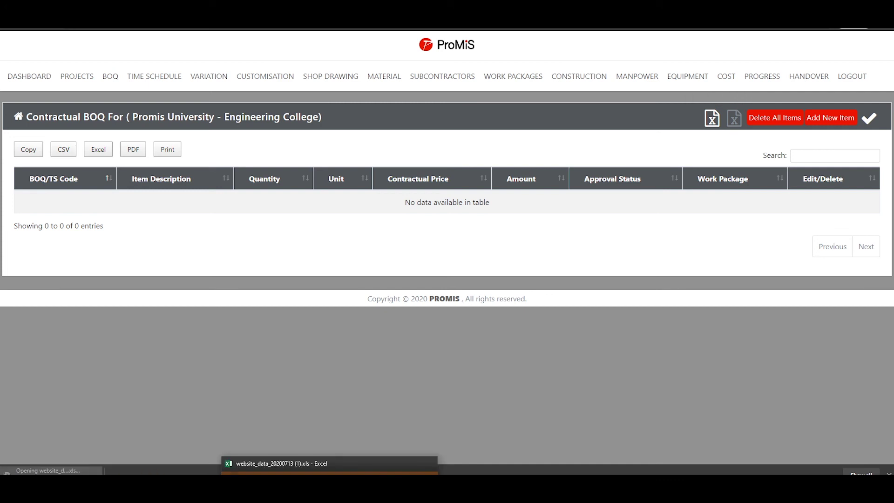
{"action": "left_click", "coordinate": [339, 465]}
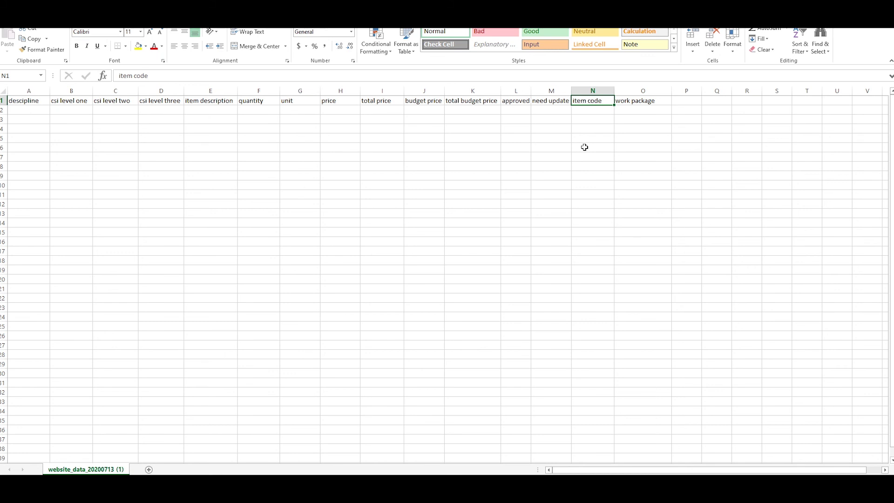
- Copy the item code column from the BOQ - Engineering College - Promis University workbook into the downloaded template's item code column
{"action": "left_click", "coordinate": [329, 492]}
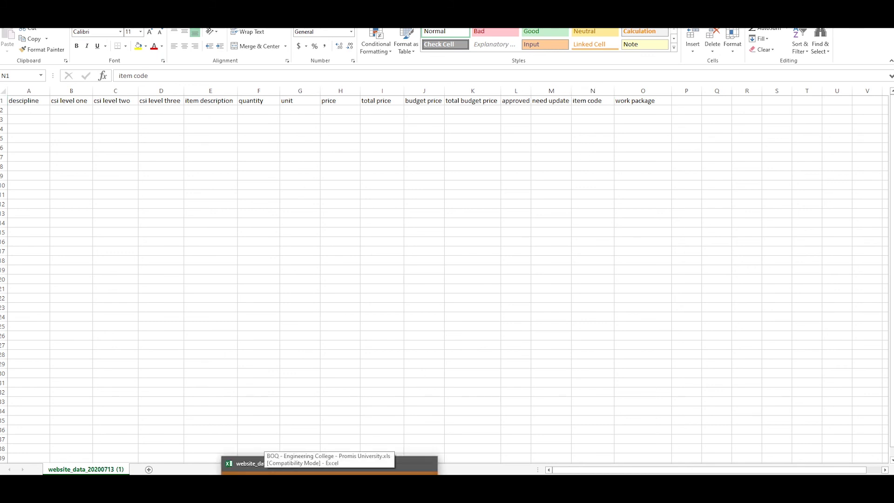
{"action": "left_click", "coordinate": [243, 463]}
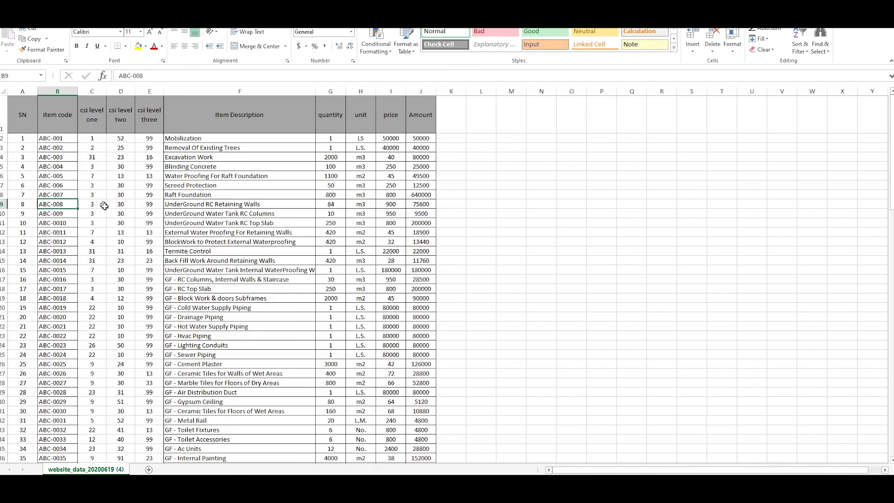
{"action": "left_click", "coordinate": [62, 91]}
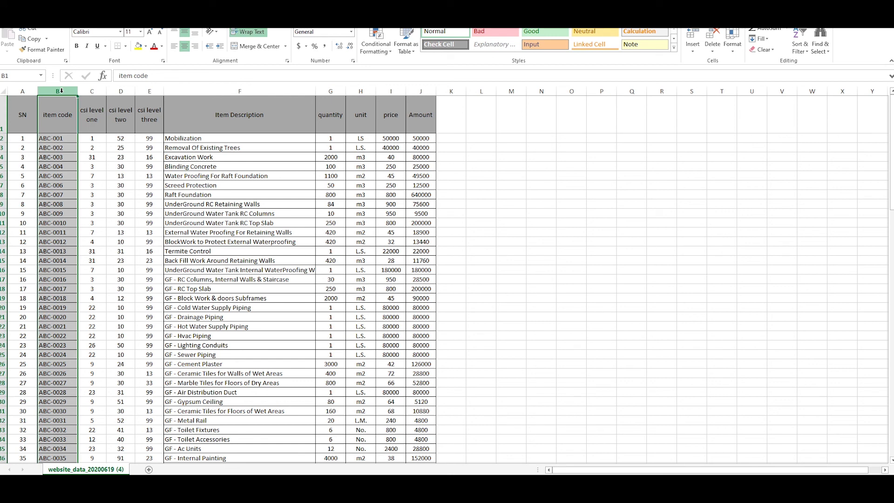
{"action": "key", "text": "ctrl+c"}
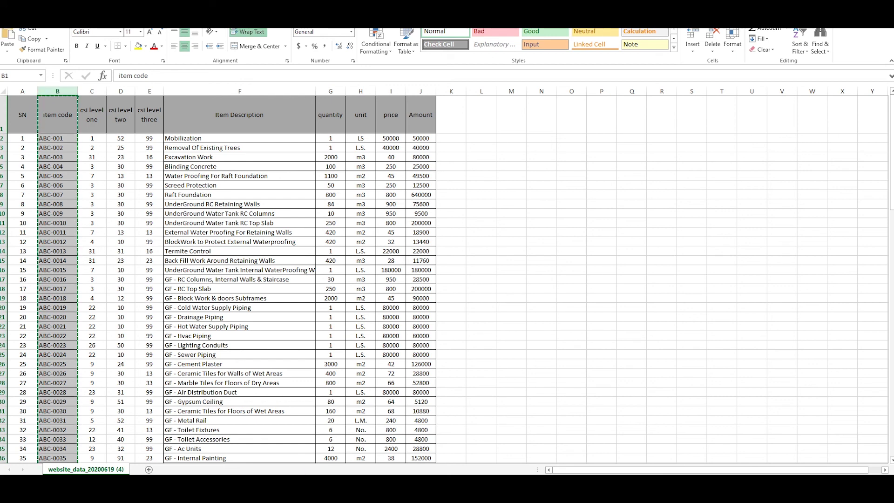
{"action": "left_click", "coordinate": [339, 463]}
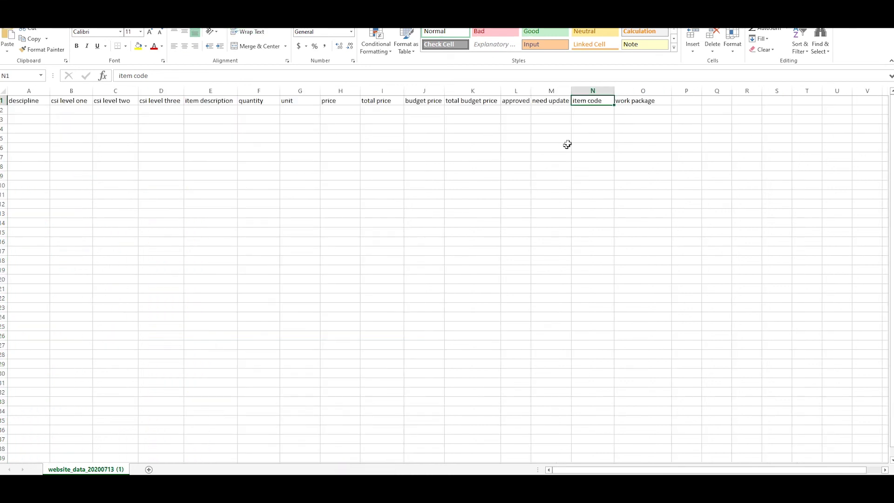
{"action": "left_click", "coordinate": [593, 91]}
{"action": "key", "text": "ctrl+v"}
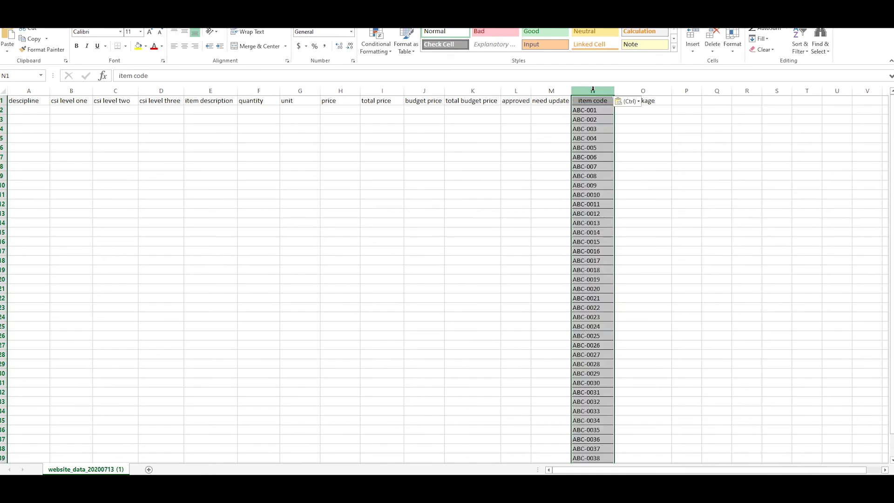
- Copy the csi level one through Amount columns from the source BOQ workbook into the template, starting at its csi level one column
{"action": "left_click", "coordinate": [332, 479]}
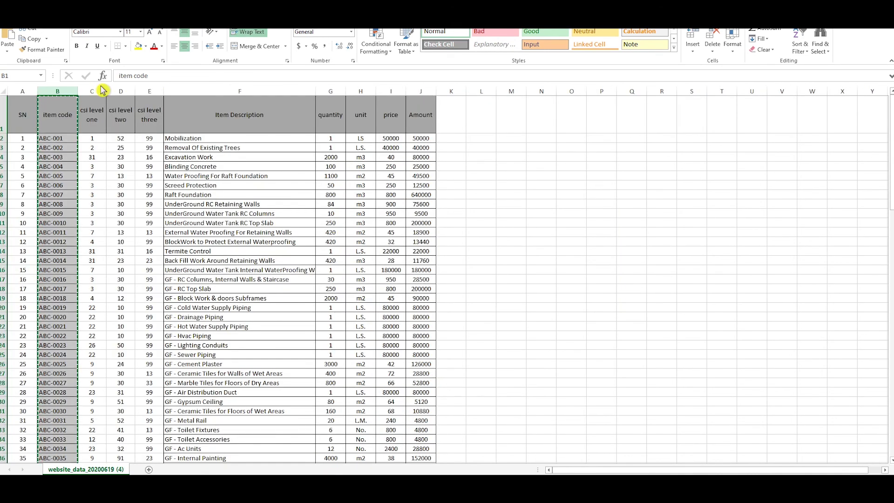
{"action": "left_click", "coordinate": [90, 90]}
{"action": "left_click", "coordinate": [124, 91], "text": "ctrl"}
{"action": "left_click", "coordinate": [151, 90], "text": "ctrl"}
{"action": "key", "text": "ctrl+c"}
{"action": "left_click_drag", "start_coordinate": [174, 91], "coordinate": [421, 91]}
{"action": "key", "text": "ctrl+c"}
{"action": "mouse_move", "coordinate": [338, 474]}
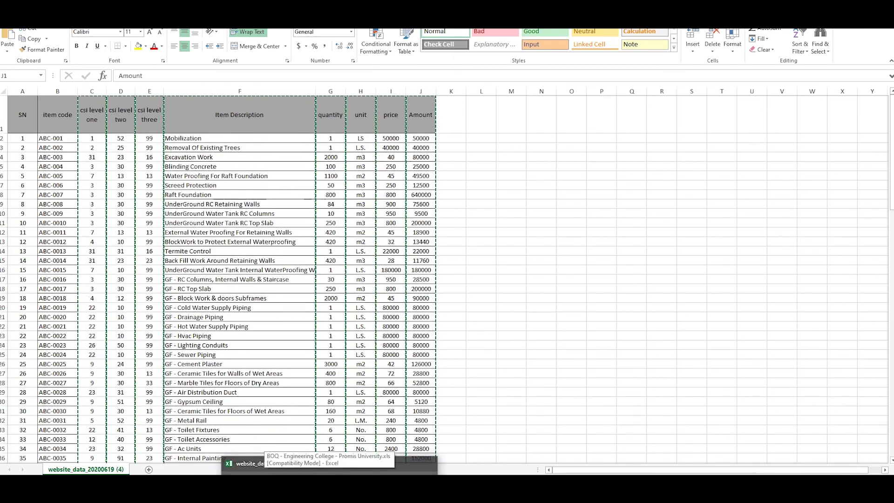
{"action": "left_click", "coordinate": [335, 458]}
{"action": "left_click", "coordinate": [64, 90]}
{"action": "key", "text": "ctrl+v"}
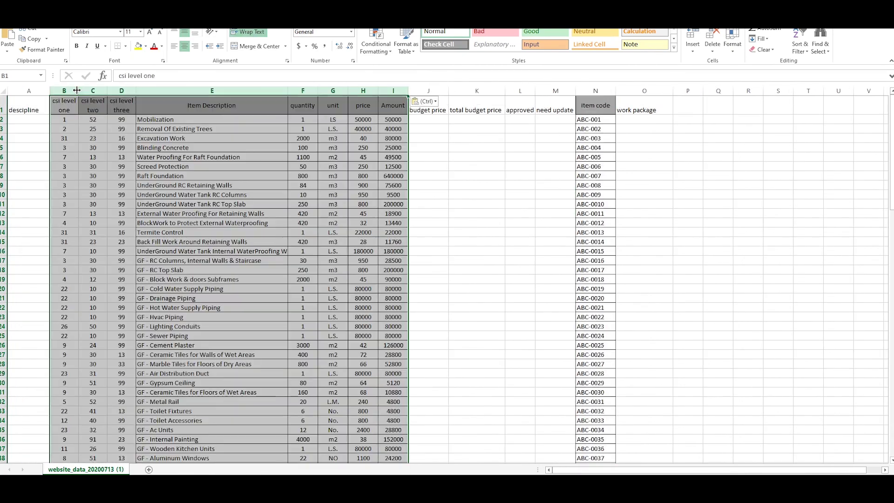
- Save the filled template as "Promis University - Engineering College" in Excel 97-2003 Workbook (*.xls) format, accepting the compatibility notice
{"action": "left_click", "coordinate": [453, 139]}
{"action": "left_click", "coordinate": [11, 19]}
{"action": "left_click", "coordinate": [28, 110]}
{"action": "left_click", "coordinate": [241, 207]}
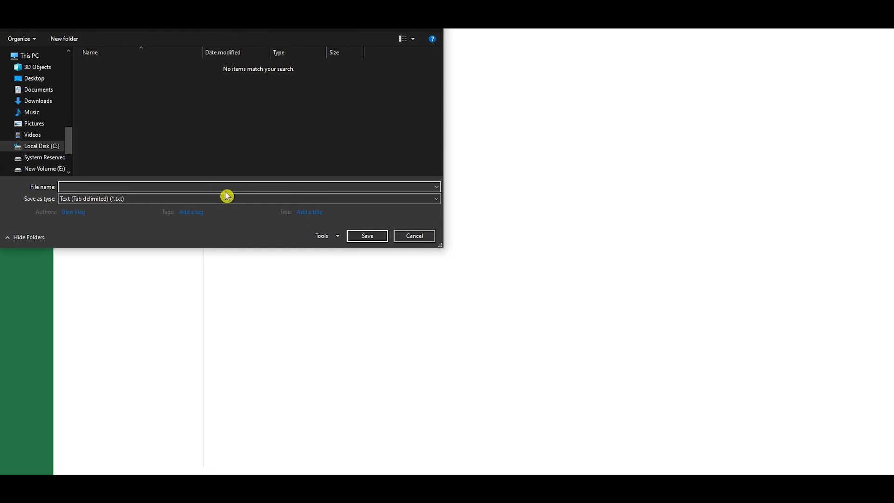
{"action": "type", "text": "Promis University - Engineering "}
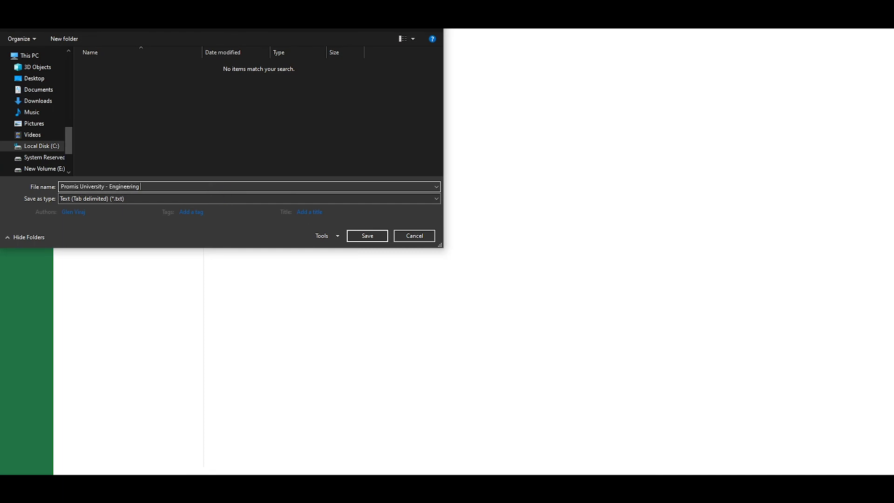
{"action": "type", "text": "College"}
{"action": "left_click", "coordinate": [100, 198]}
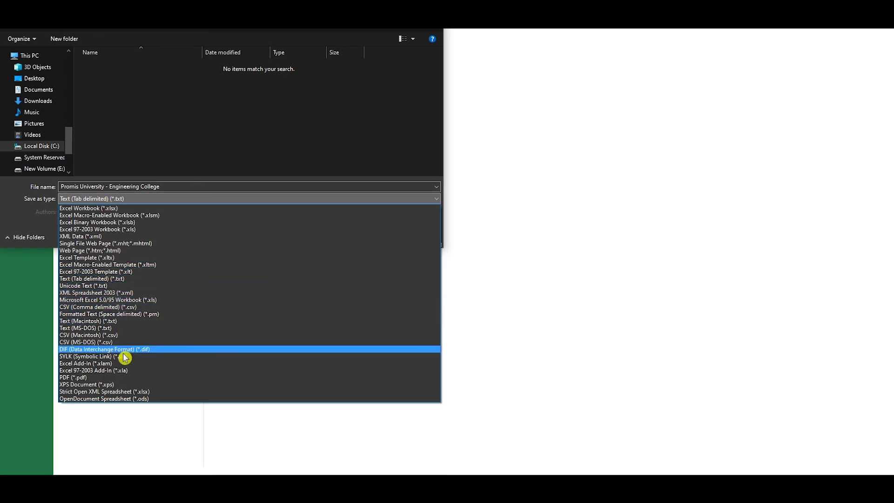
{"action": "left_click", "coordinate": [133, 229]}
{"action": "left_click", "coordinate": [366, 248]}
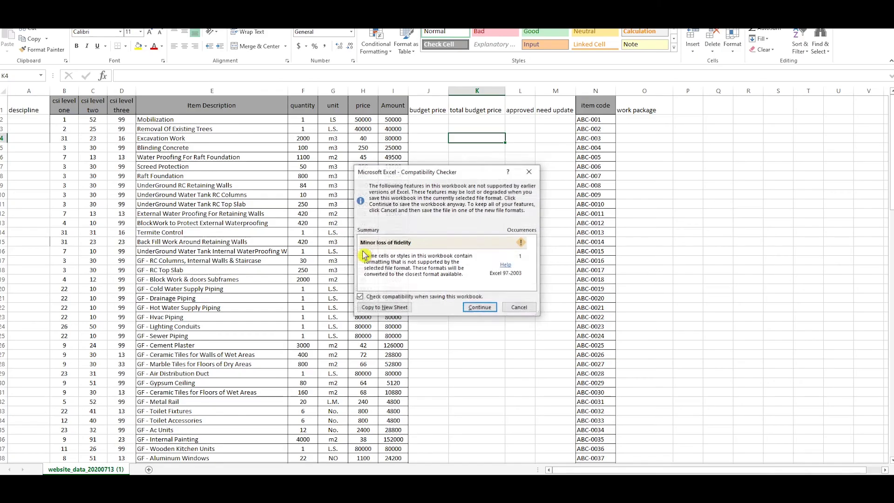
{"action": "left_click", "coordinate": [479, 308]}
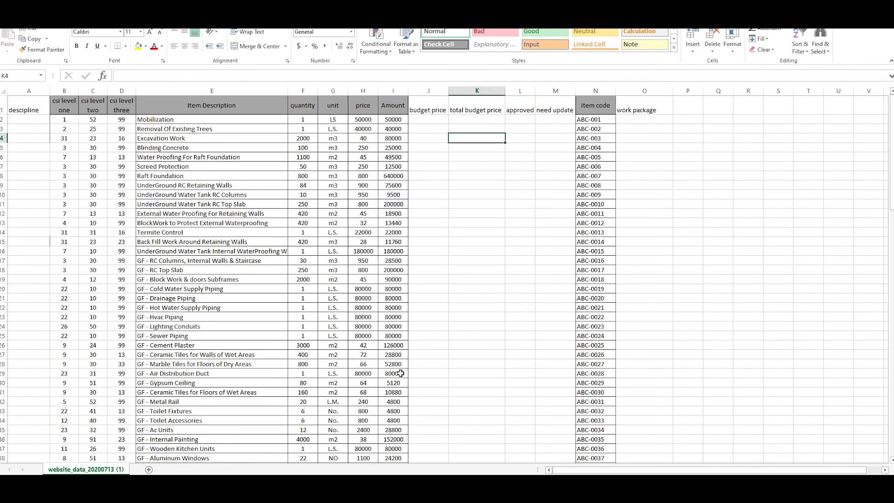
- Switch to ProMiS in Microsoft Edge and set the BOQ upload to project Promis University and building Engineering college
{"action": "mouse_move", "coordinate": [283, 486]}
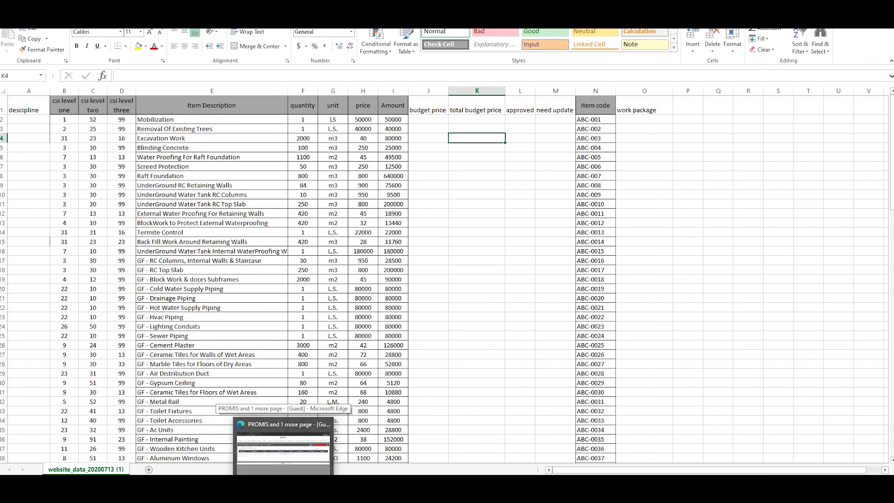
{"action": "left_click", "coordinate": [283, 447]}
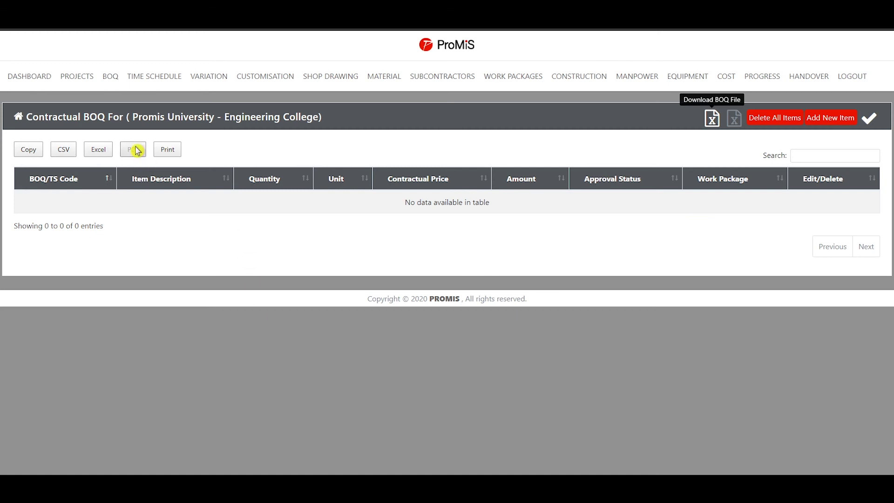
{"action": "left_click", "coordinate": [110, 77]}
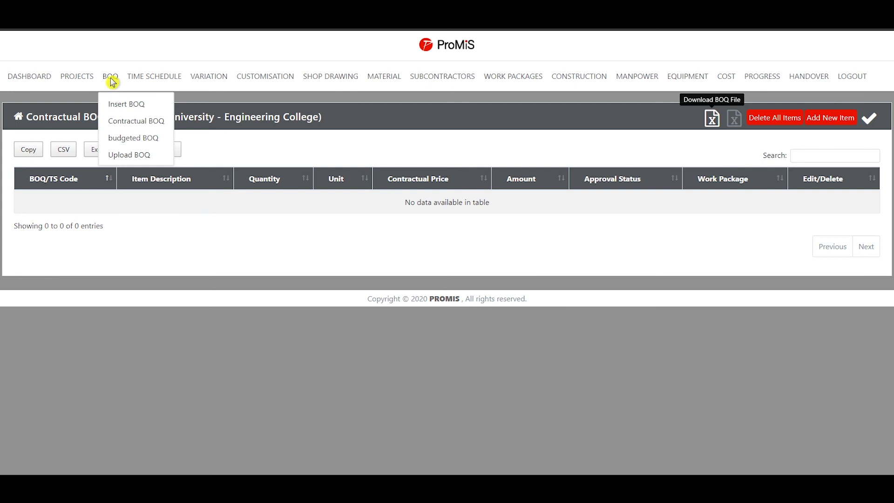
{"action": "left_click", "coordinate": [125, 158]}
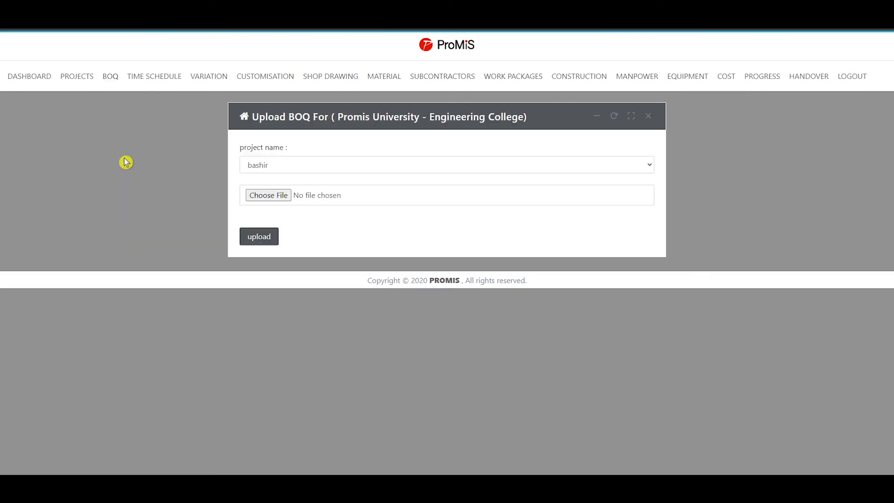
{"action": "left_click", "coordinate": [310, 170]}
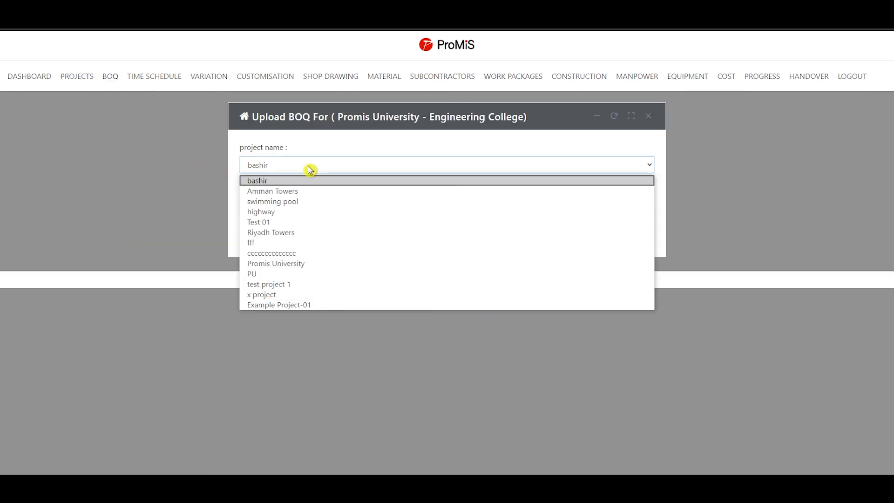
{"action": "left_click", "coordinate": [320, 263]}
{"action": "left_click", "coordinate": [356, 216]}
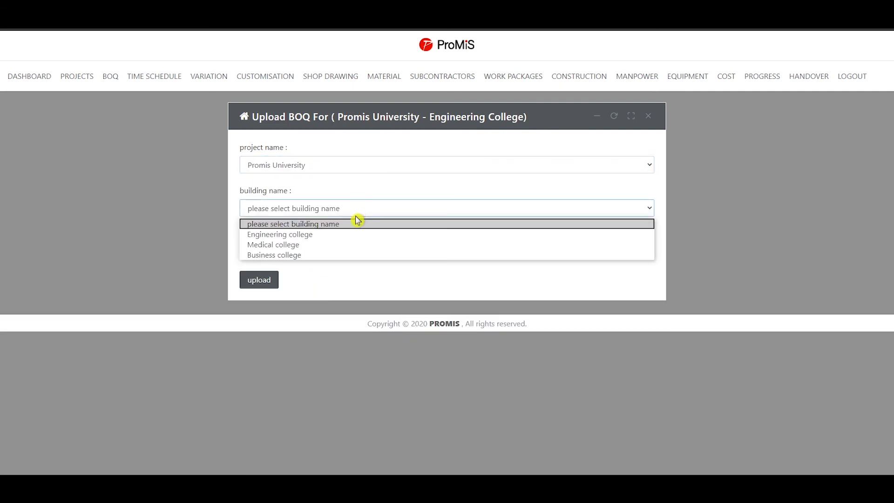
{"action": "left_click", "coordinate": [359, 237]}
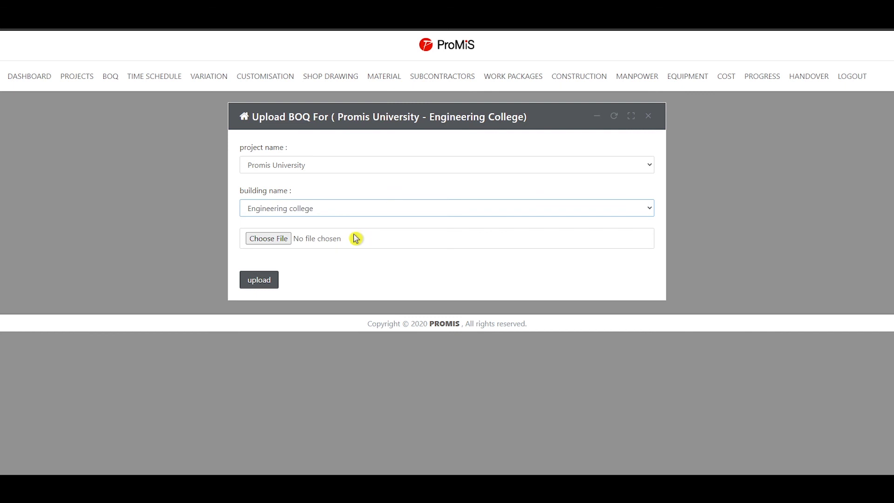
- Upload the file Promis University - Engineering College.xls and look over the imported contractual BOQ items
{"action": "left_click", "coordinate": [288, 242]}
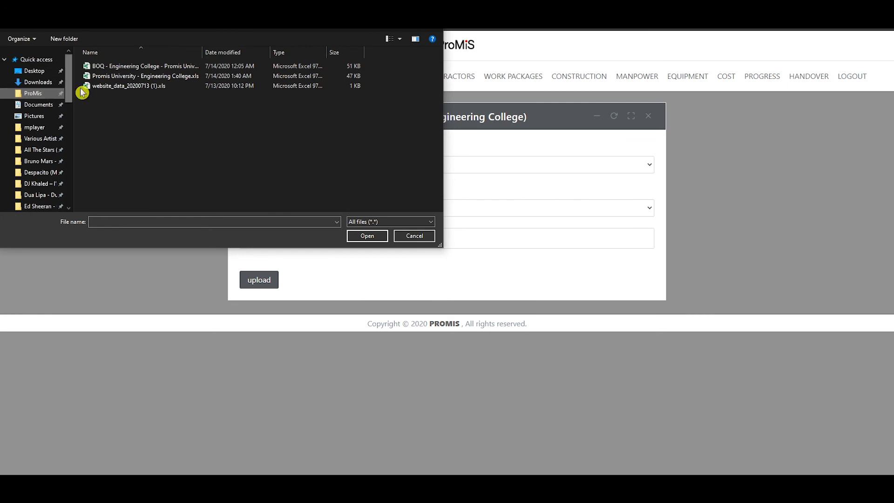
{"action": "left_click", "coordinate": [139, 76]}
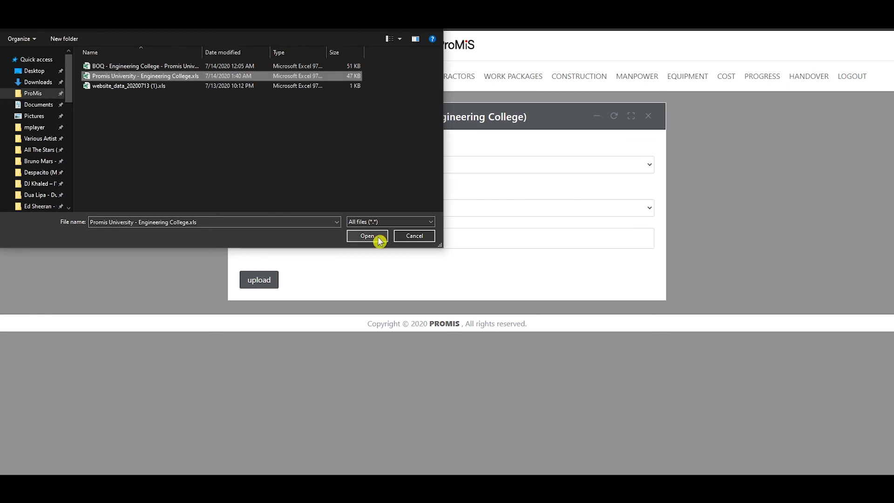
{"action": "left_click", "coordinate": [378, 238]}
{"action": "left_click", "coordinate": [261, 285]}
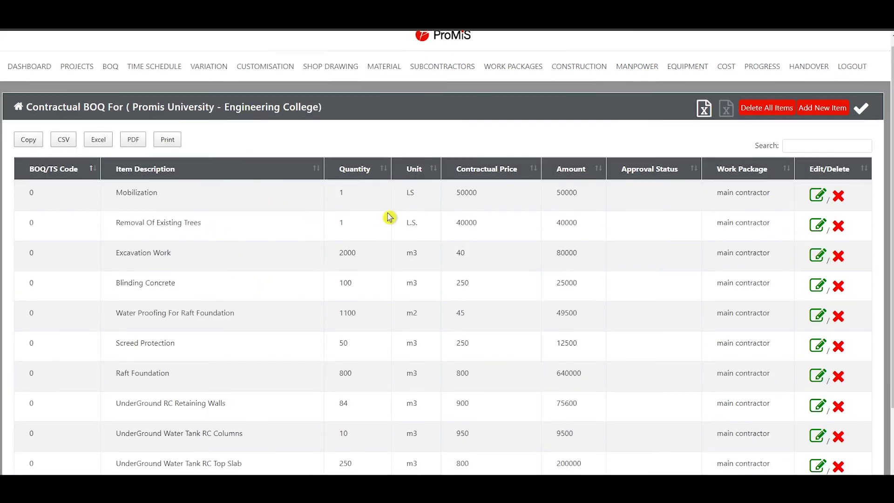
{"action": "scroll", "coordinate": [389, 217], "scroll_direction": "down", "scroll_amount": 2}
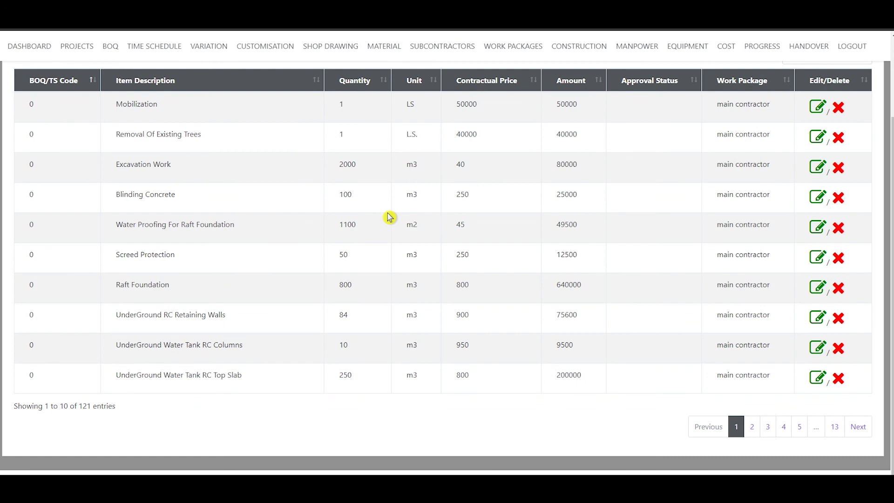
{"action": "scroll", "coordinate": [389, 218], "scroll_direction": "up", "scroll_amount": 2}
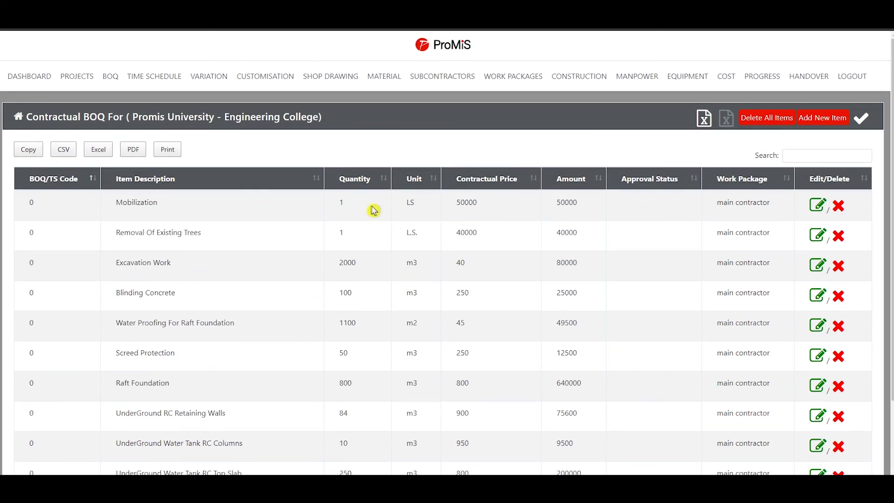